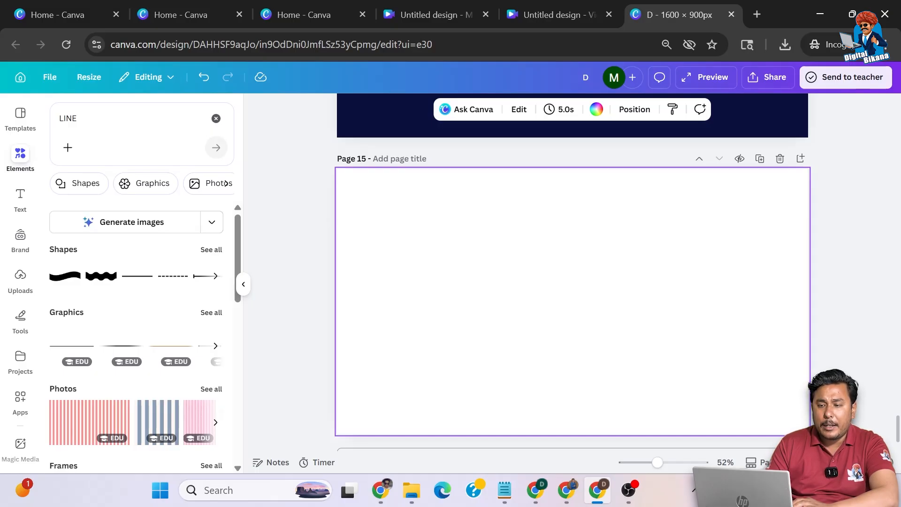
# - Search the elements library for "travel mountains", replacing the existing search term
pyautogui.click(77, 118)
pyautogui.press('BackSpace')
pyautogui.press('BackSpace')
pyautogui.press('BackSpace')
pyautogui.press('BackSpace')
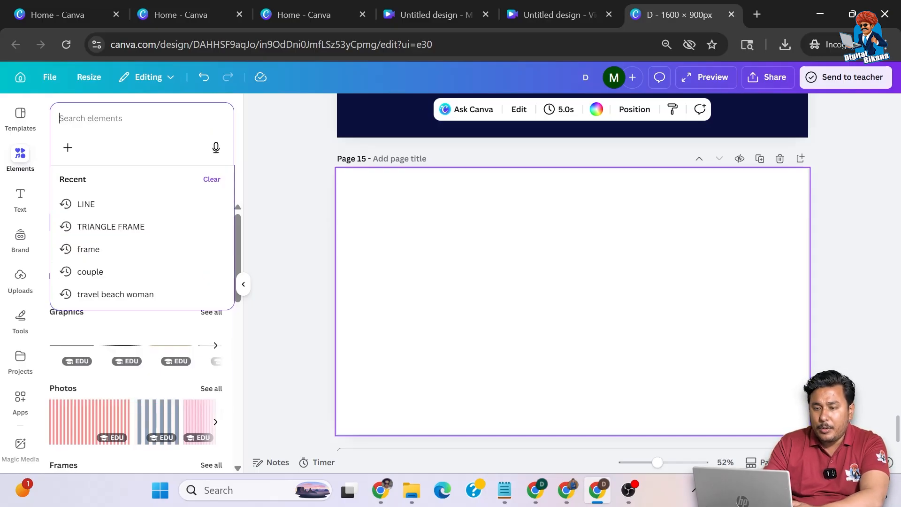
pyautogui.write('trave')
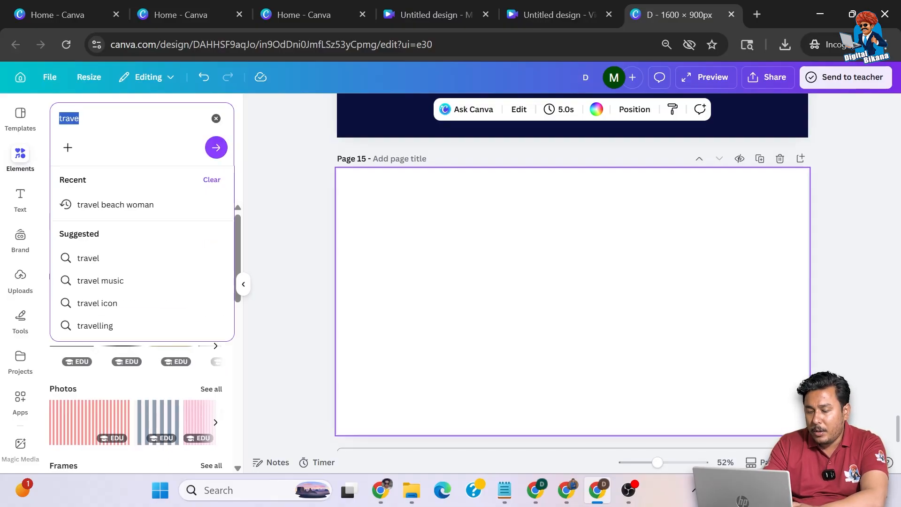
pyautogui.write('tra')
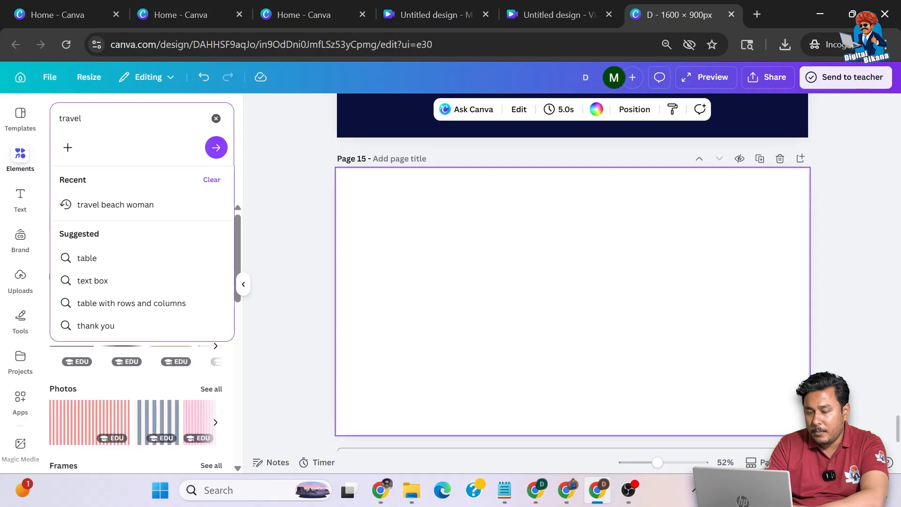
pyautogui.write('vel ')
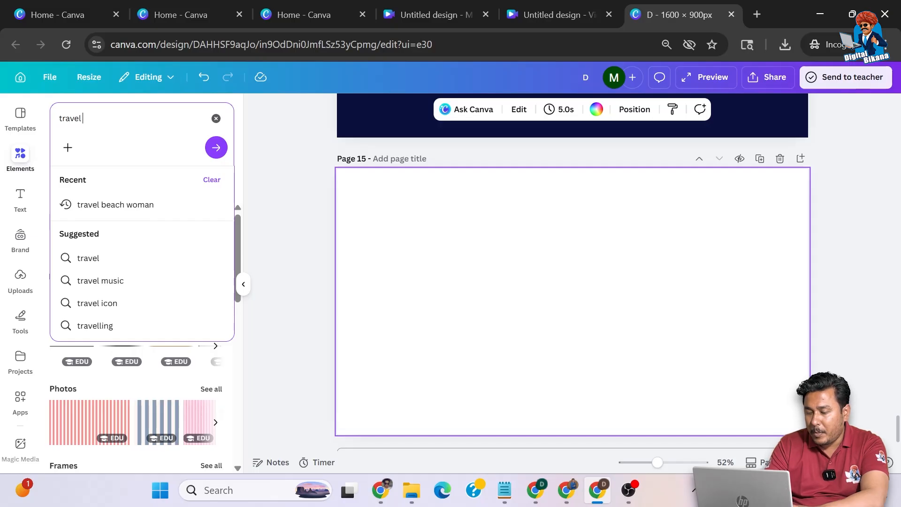
pyautogui.write('mountains')
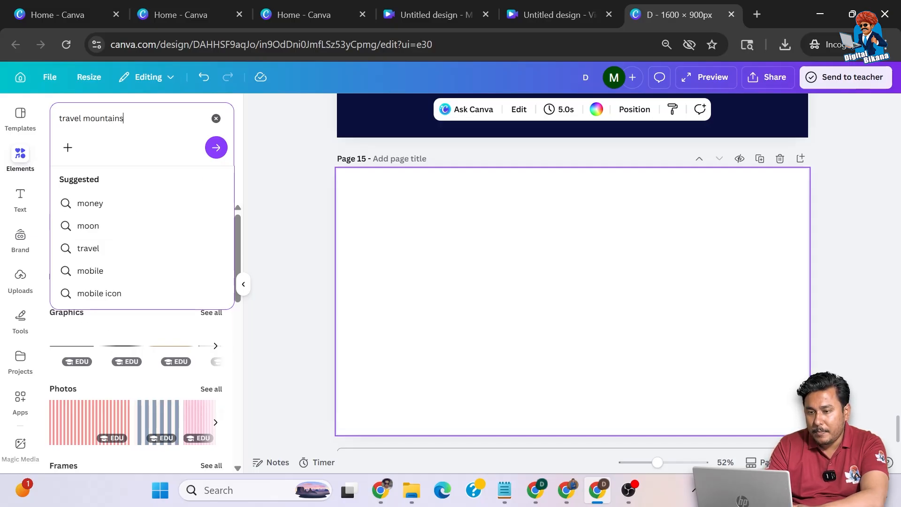
pyautogui.press('Return')
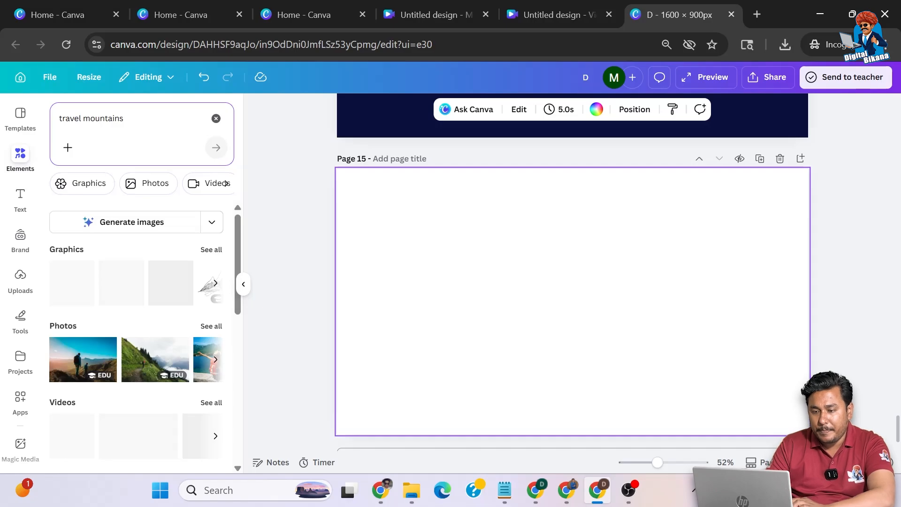
# - Insert the snowy mountain valley photo from the full photo results on page 15 and set it as the page background
pyautogui.click(212, 327)
pyautogui.moveTo(243, 239); pyautogui.dragTo(237, 426)
pyautogui.click(88, 313)
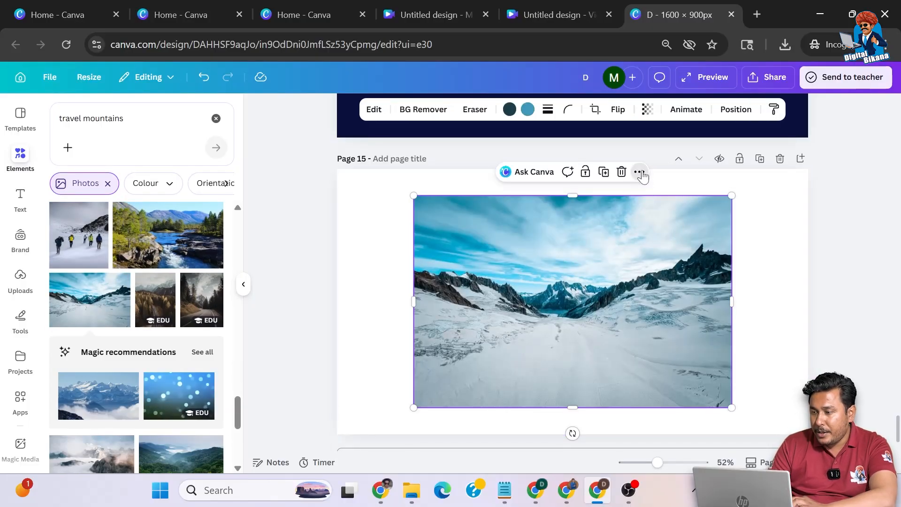
pyautogui.click(640, 173)
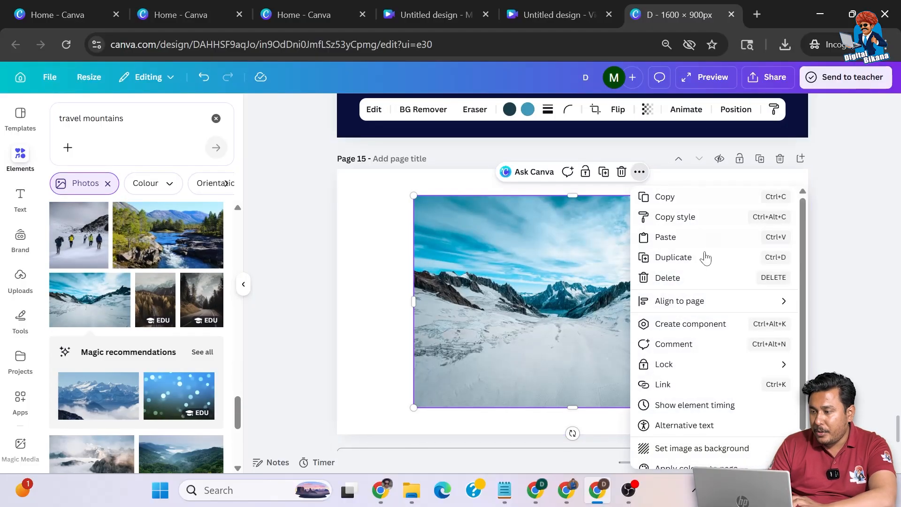
pyautogui.click(672, 449)
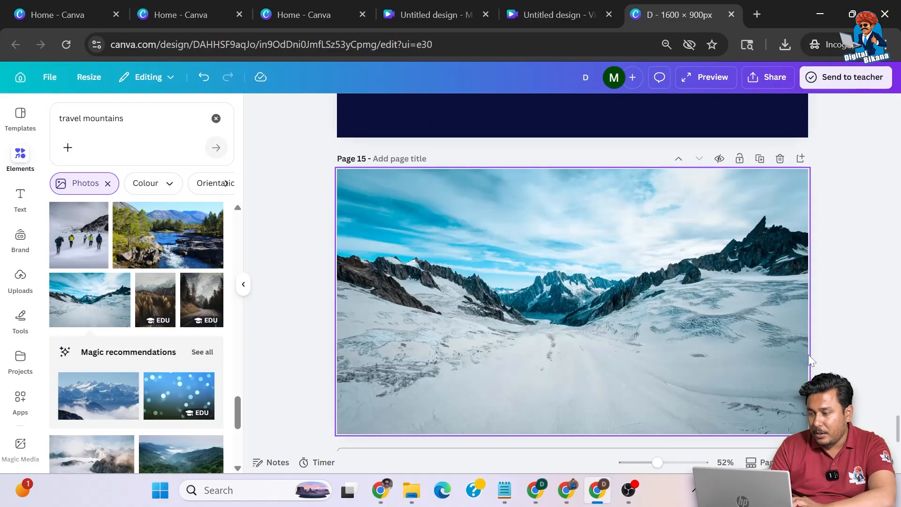
# - Apply the Photo Zoom page animation to page 15 with its mountain background
pyautogui.click(740, 318)
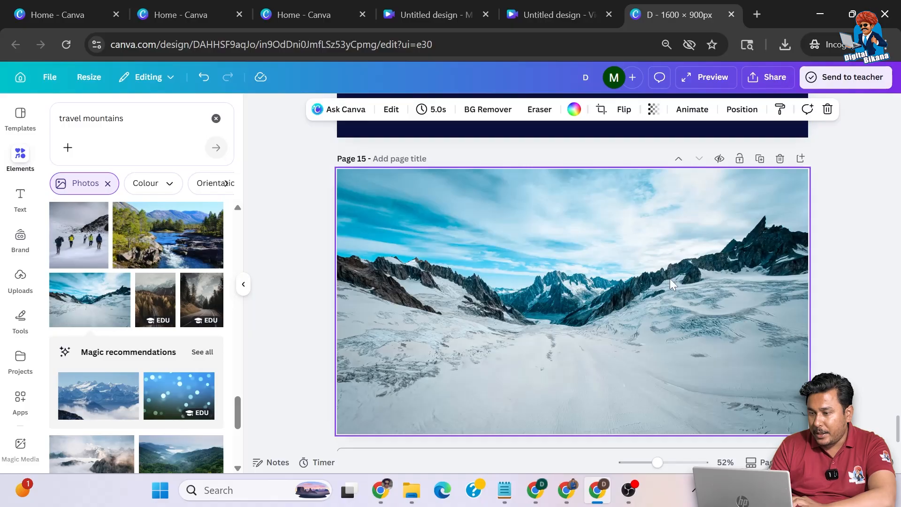
pyautogui.click(692, 109)
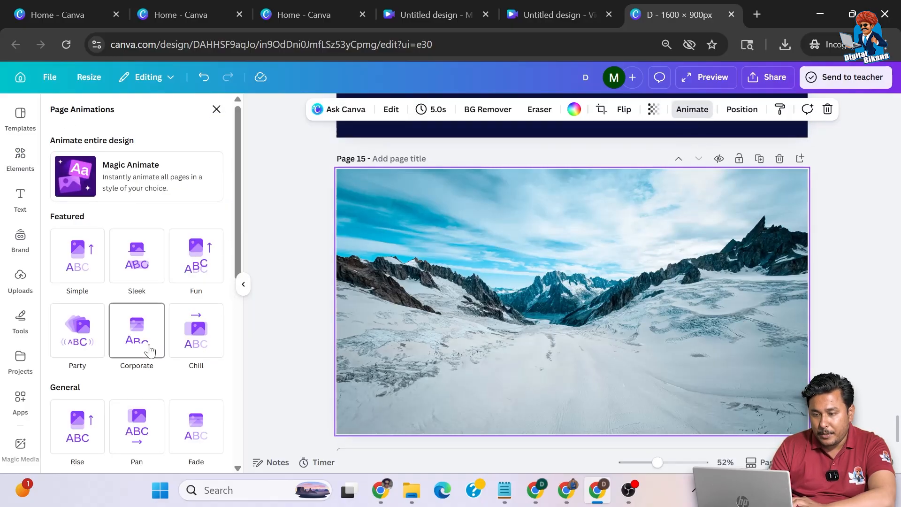
pyautogui.scroll(-5, 148, 348)
pyautogui.scroll(-3, 150, 350)
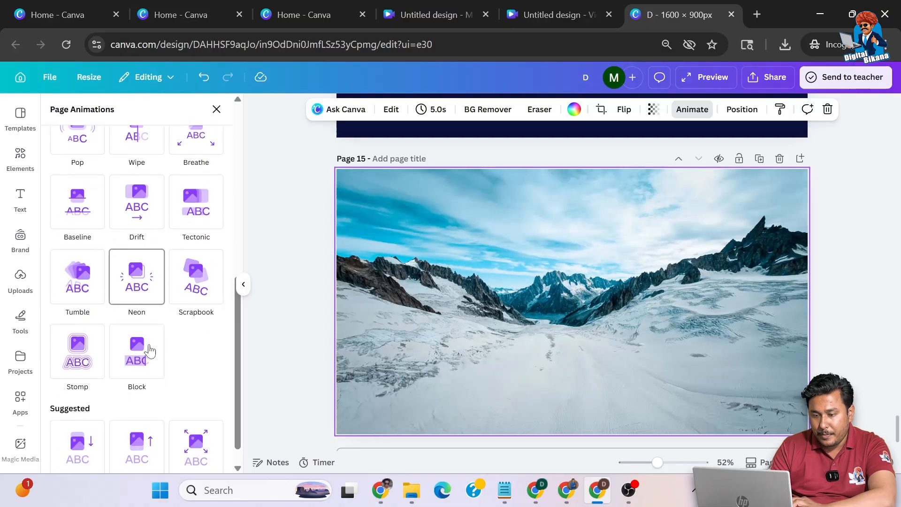
pyautogui.click(197, 421)
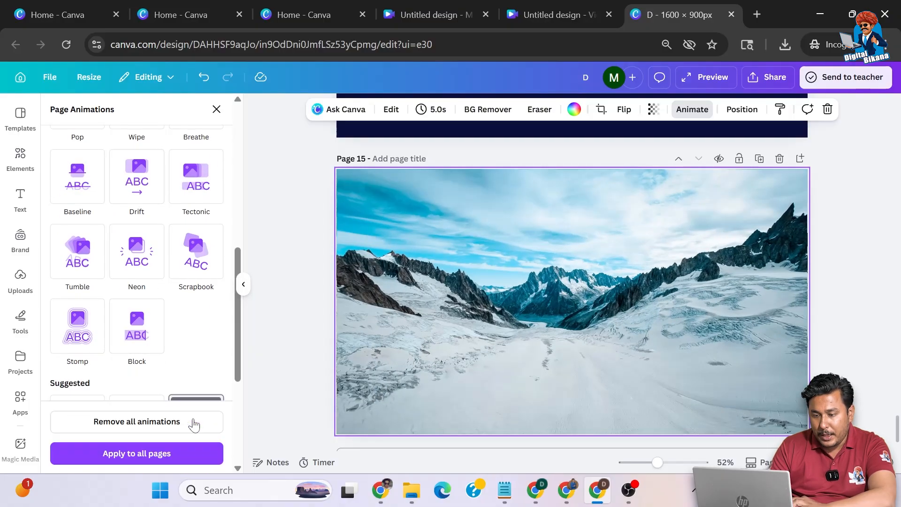
# - Increase the Photo Zoom animation's scale to about two thirds of its range
pyautogui.scroll(-3, 162, 354)
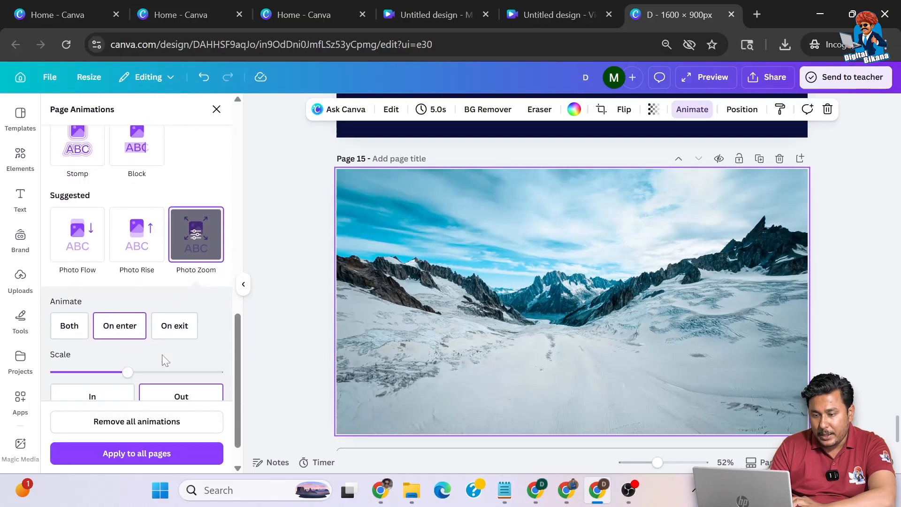
pyautogui.click(164, 361)
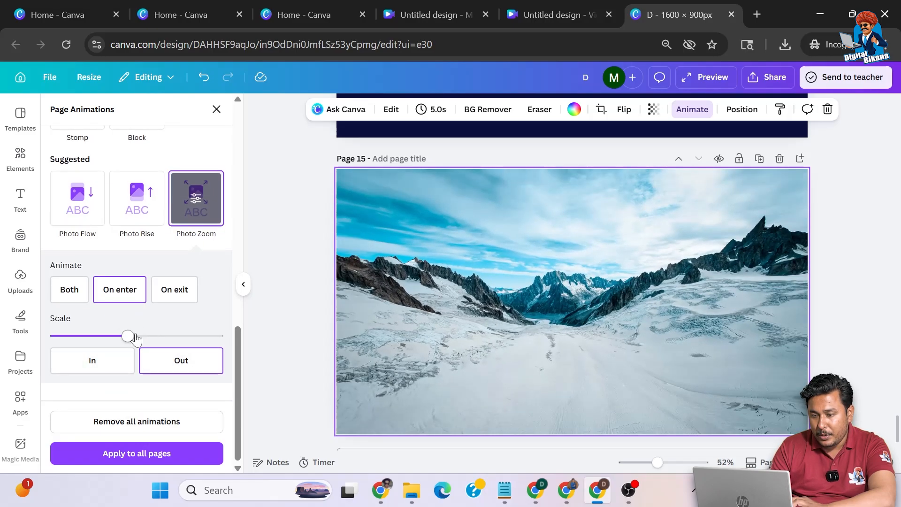
pyautogui.moveTo(145, 337); pyautogui.dragTo(164, 339)
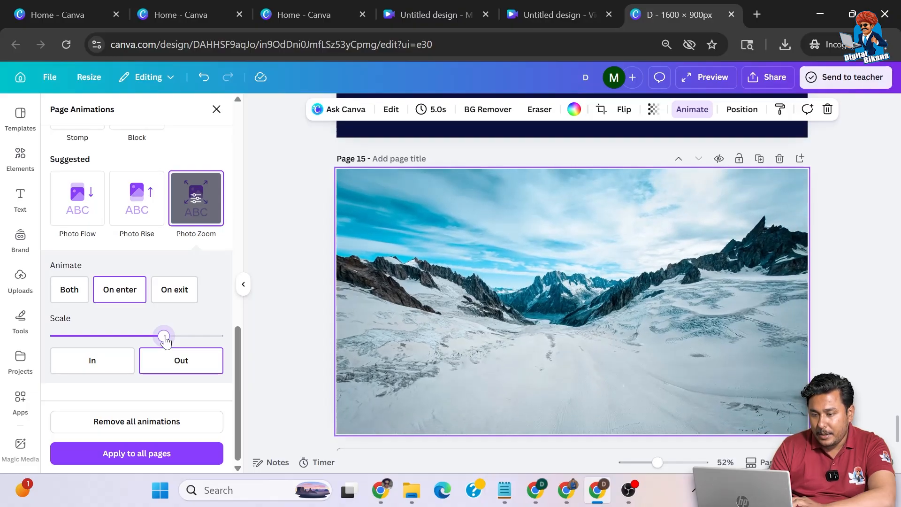
pyautogui.click(119, 453)
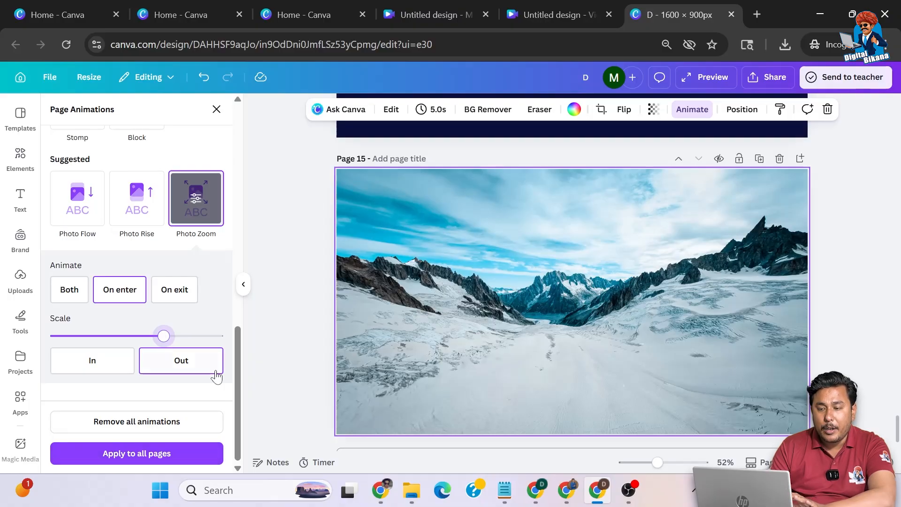
# - Download only the current page, page 15, as an MP4 video
pyautogui.click(780, 77)
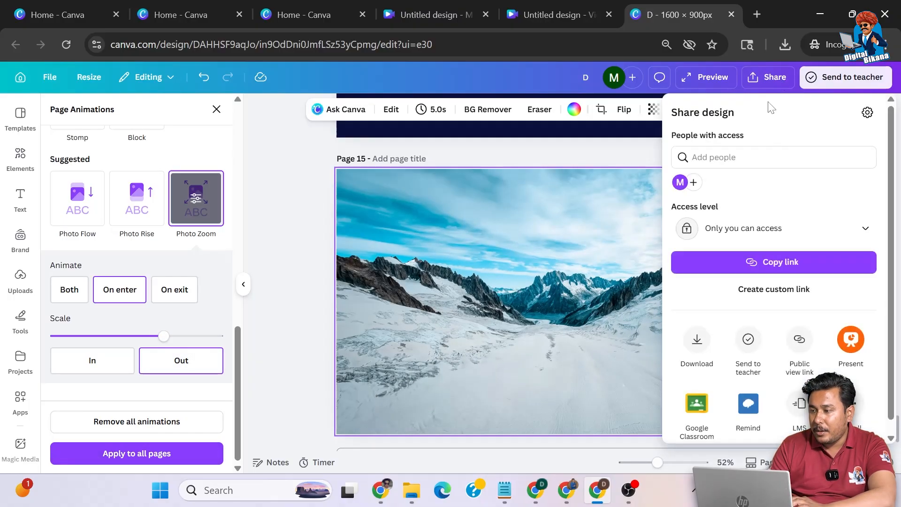
pyautogui.click(697, 337)
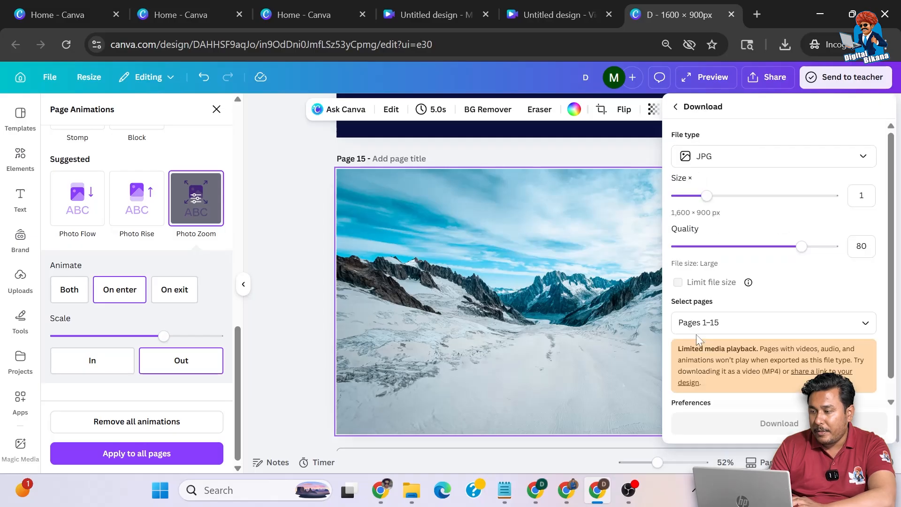
pyautogui.click(727, 160)
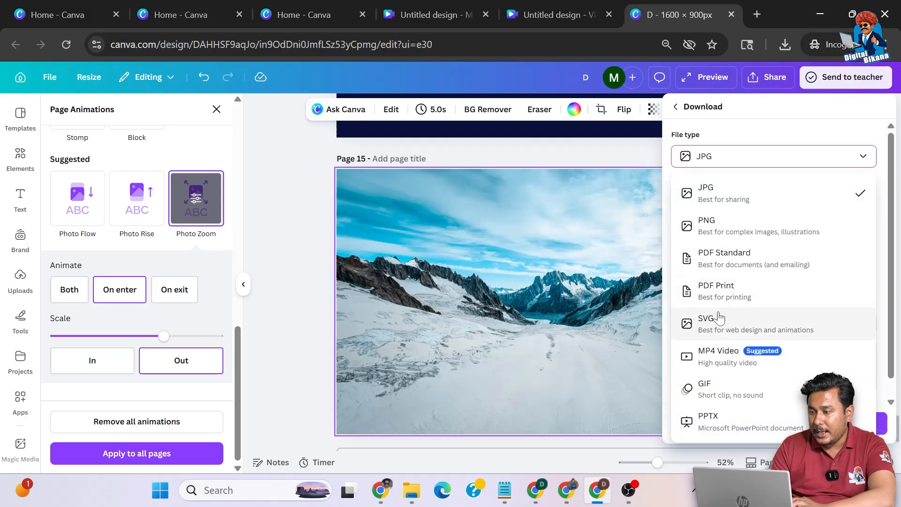
pyautogui.click(718, 357)
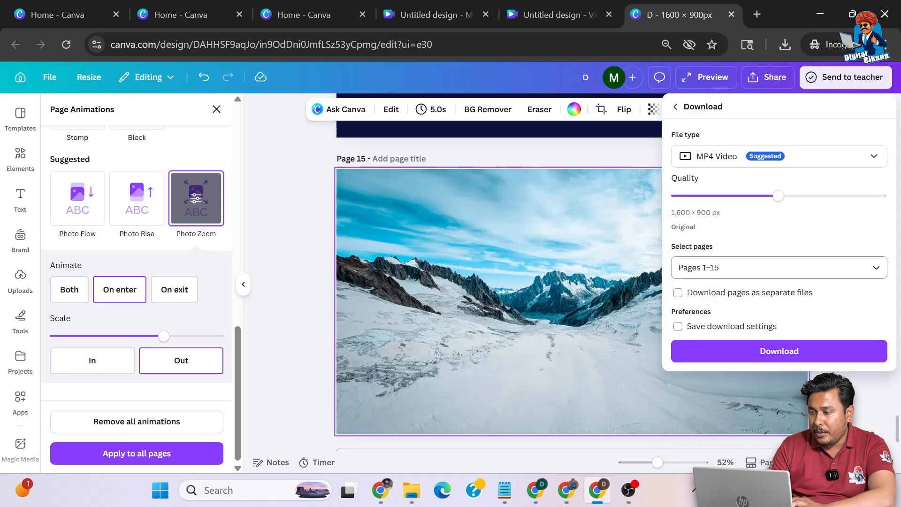
pyautogui.click(779, 267)
pyautogui.click(687, 319)
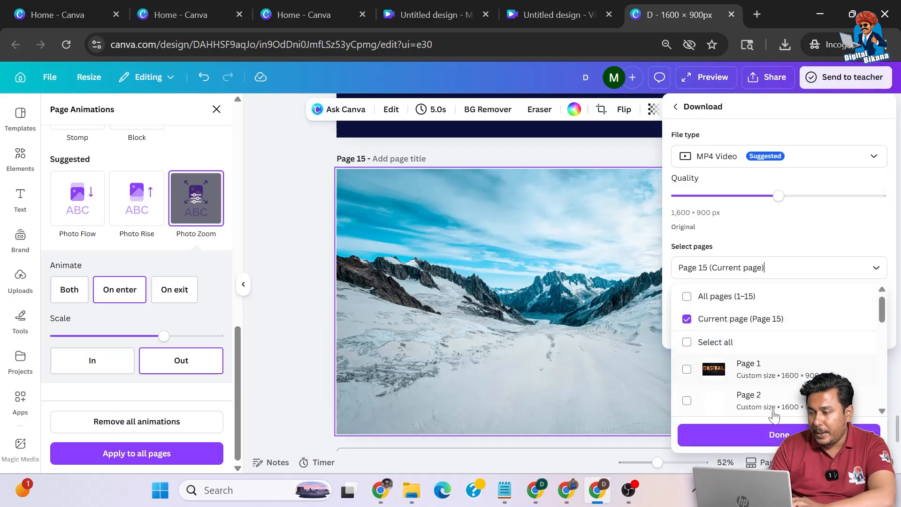
pyautogui.click(763, 435)
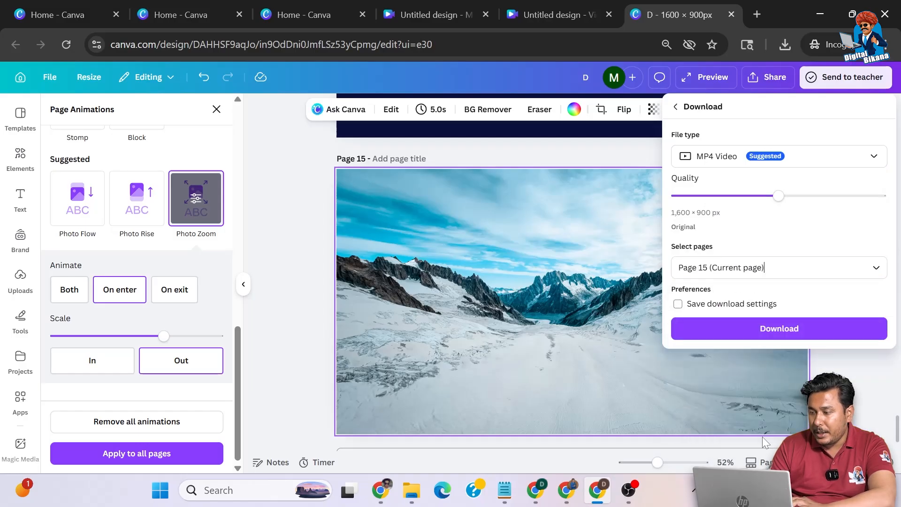
pyautogui.click(755, 330)
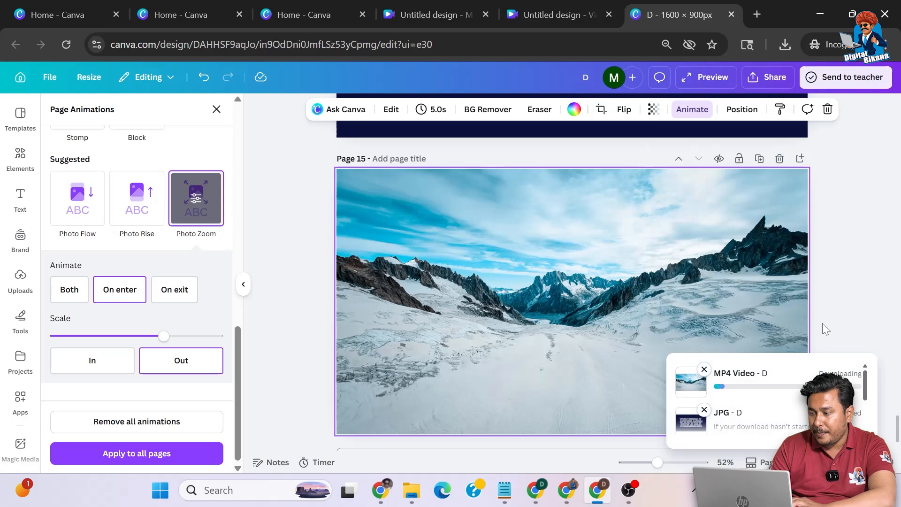
# - Add a new blank page after the mountain page
pyautogui.click(824, 311)
pyautogui.scroll(-1, 825, 311)
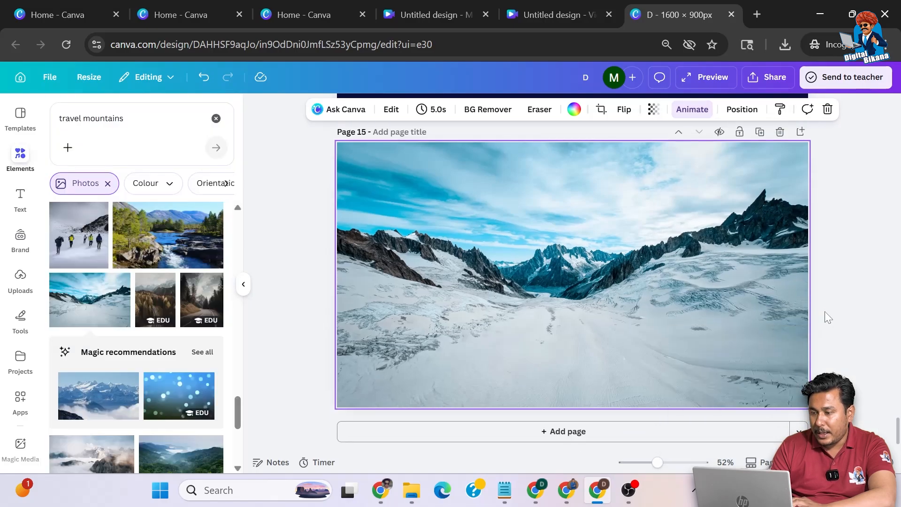
pyautogui.click(594, 431)
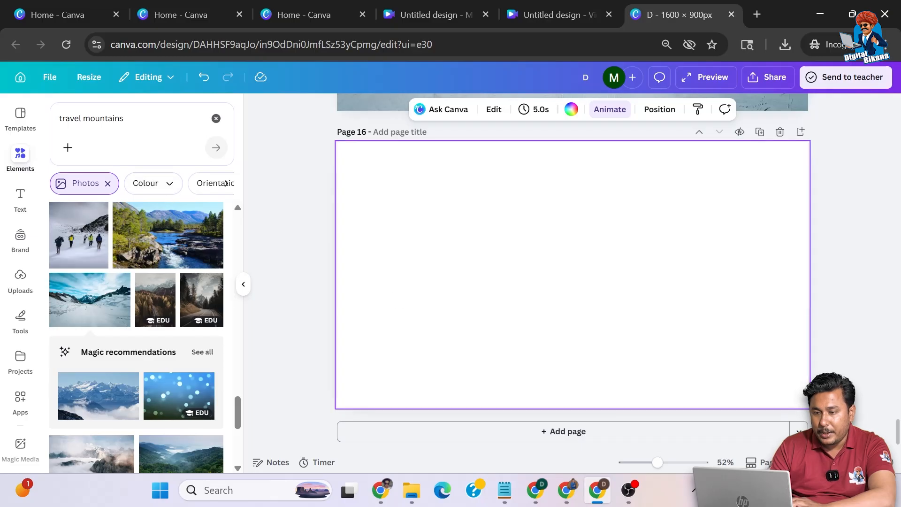
# - Replace the photo search term with "woman backpack" and browse the results for a suitable travel picture
pyautogui.click(123, 117)
pyautogui.press('BackSpace')
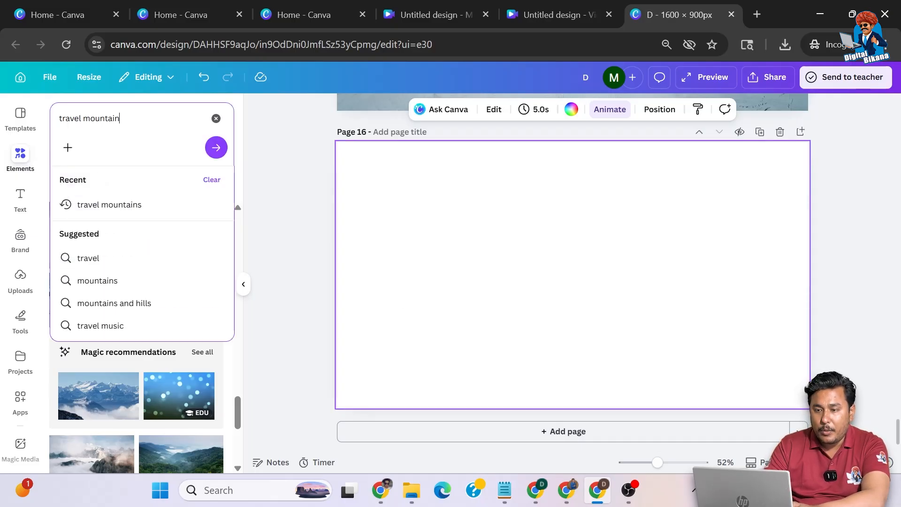
pyautogui.hotkey('ctrl', 'a')
pyautogui.press('BackSpace')
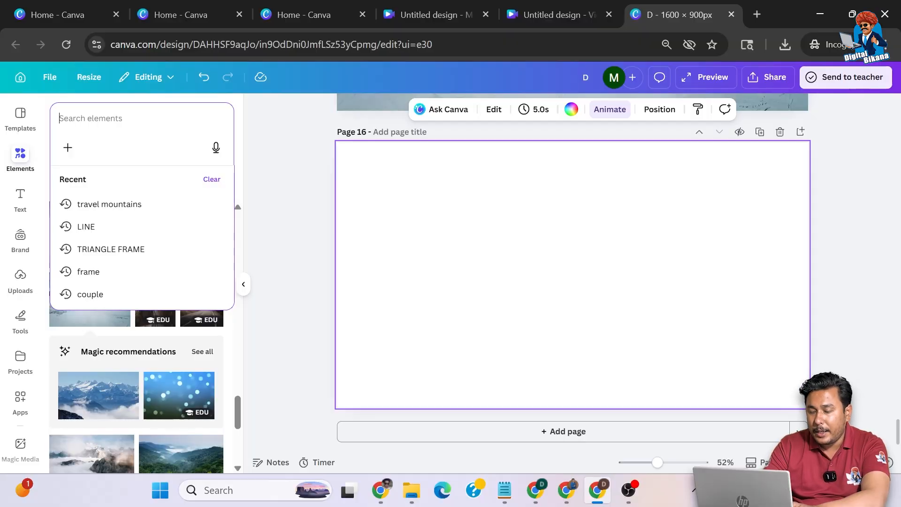
pyautogui.write('woman')
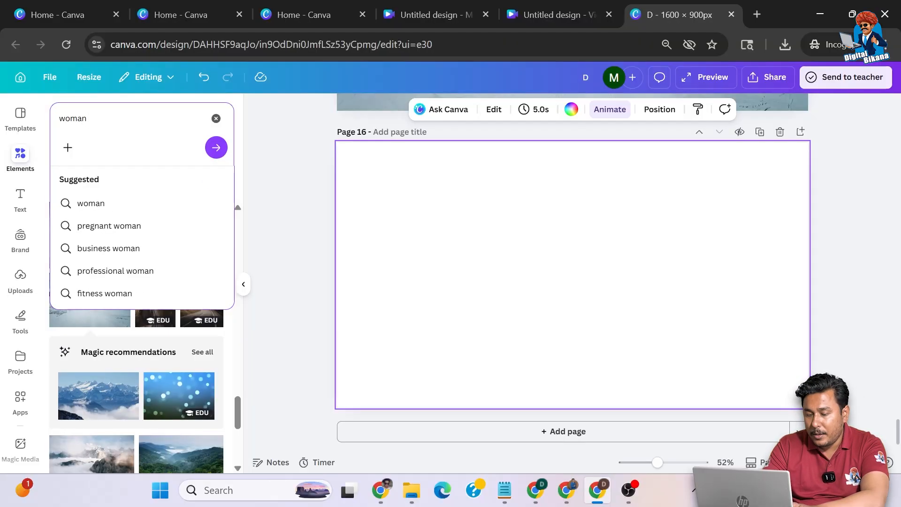
pyautogui.write(' backpack')
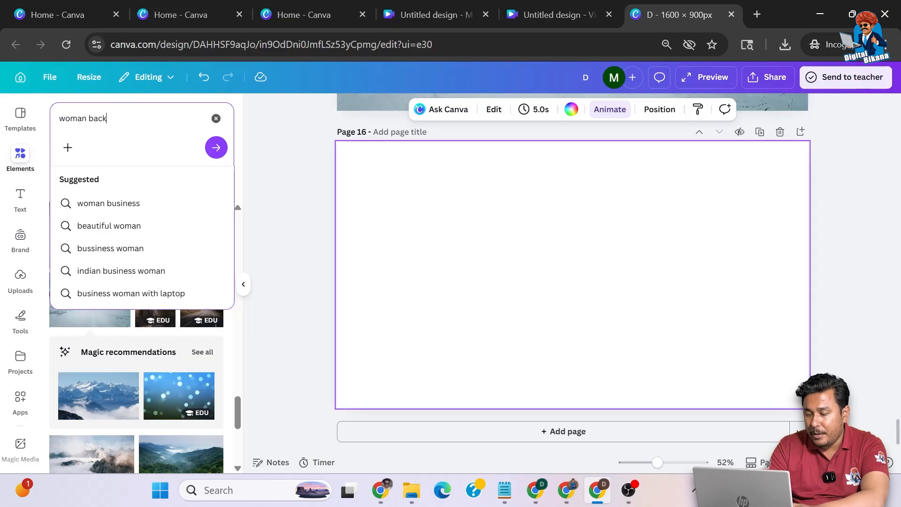
pyautogui.press('Return')
pyautogui.scroll(-3, 144, 364)
pyautogui.scroll(-8, 143, 360)
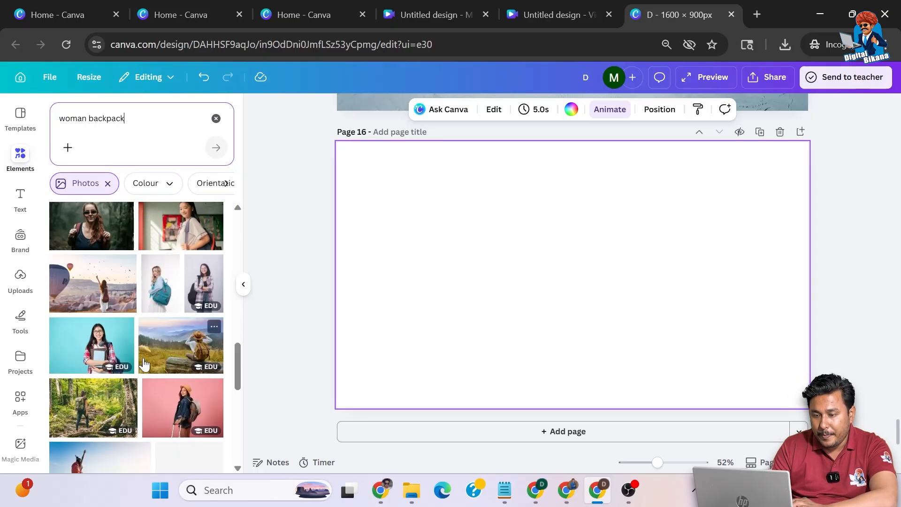
pyautogui.click(386, 314)
pyautogui.moveTo(237, 389); pyautogui.dragTo(237, 416)
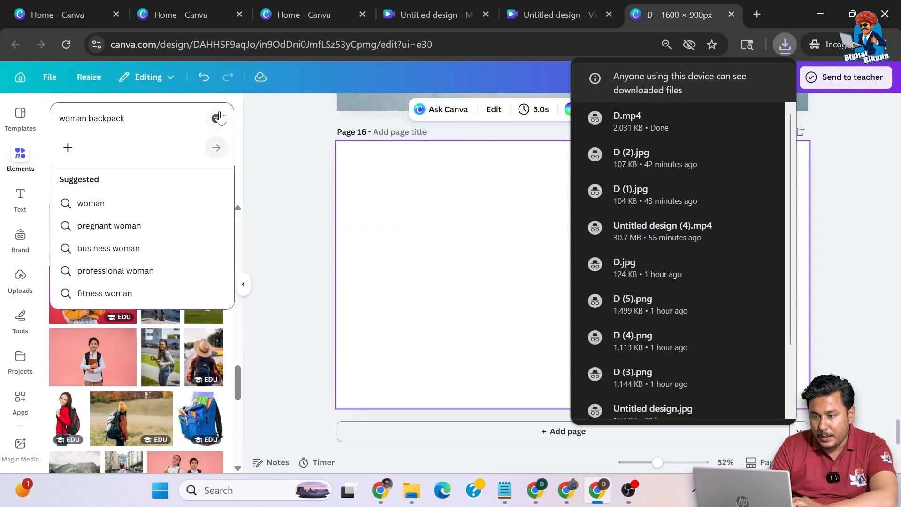
# - Refine the search to "woman backpack travel" and insert the photo of the backpackers on the railway platform on page 16
pyautogui.write('travel')
pyautogui.press('Return')
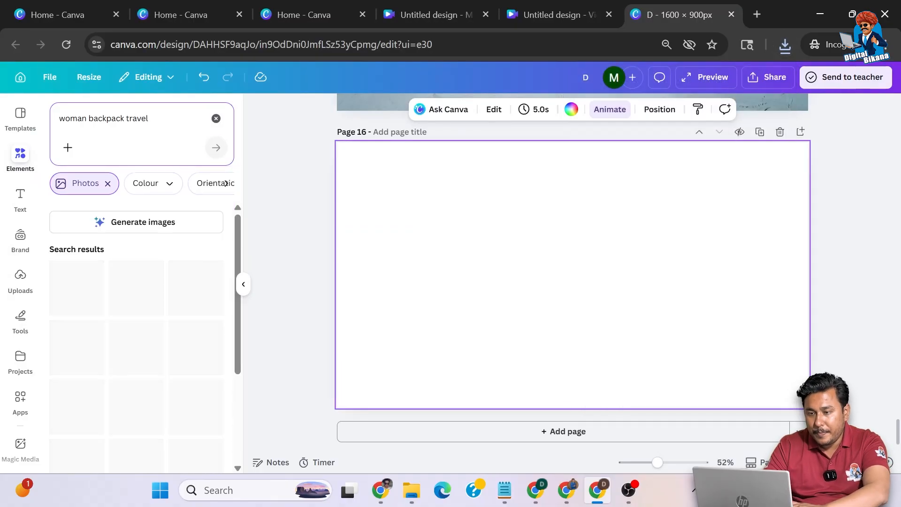
pyautogui.moveTo(238, 235); pyautogui.dragTo(238, 260)
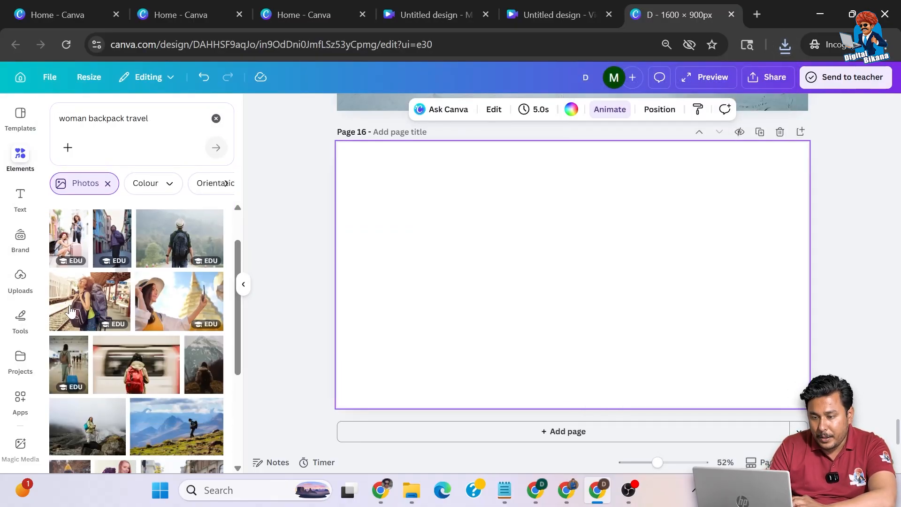
pyautogui.click(85, 308)
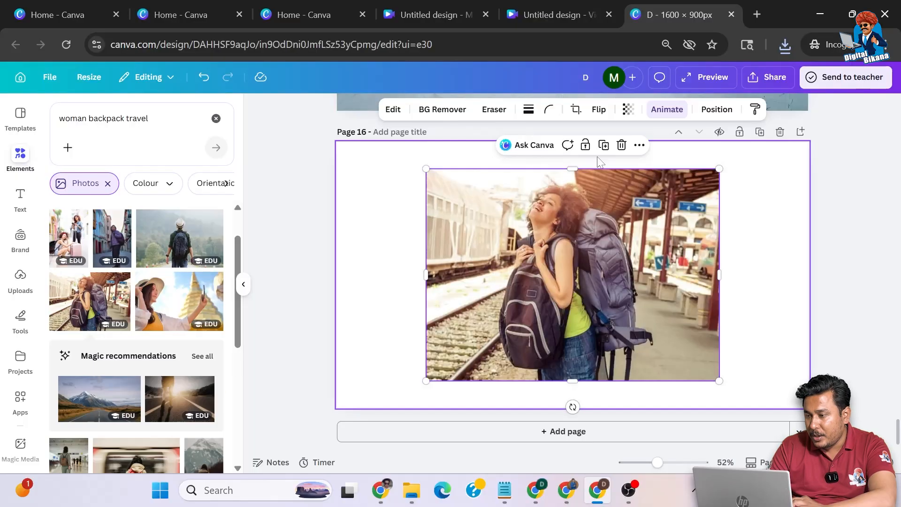
# - Remove the background from the backpacker photo and move the cutout down to the page's lower edge
pyautogui.click(640, 145)
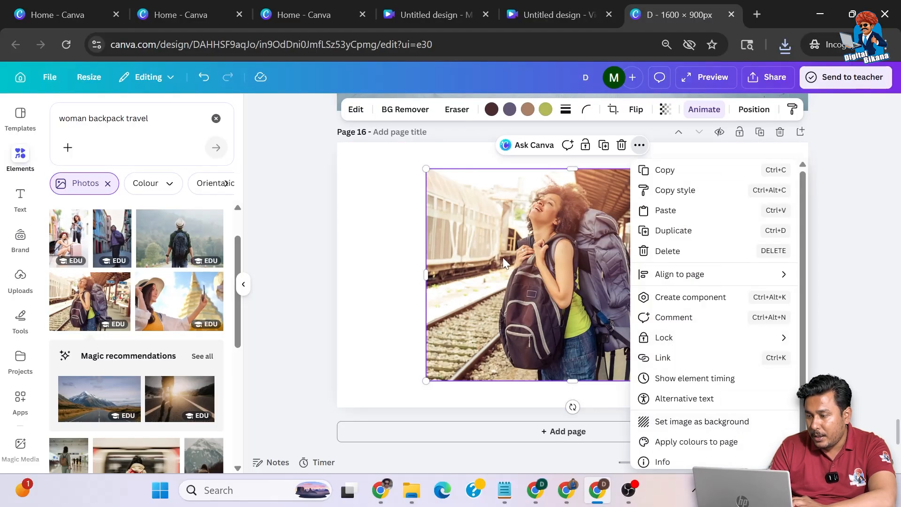
pyautogui.click(397, 109)
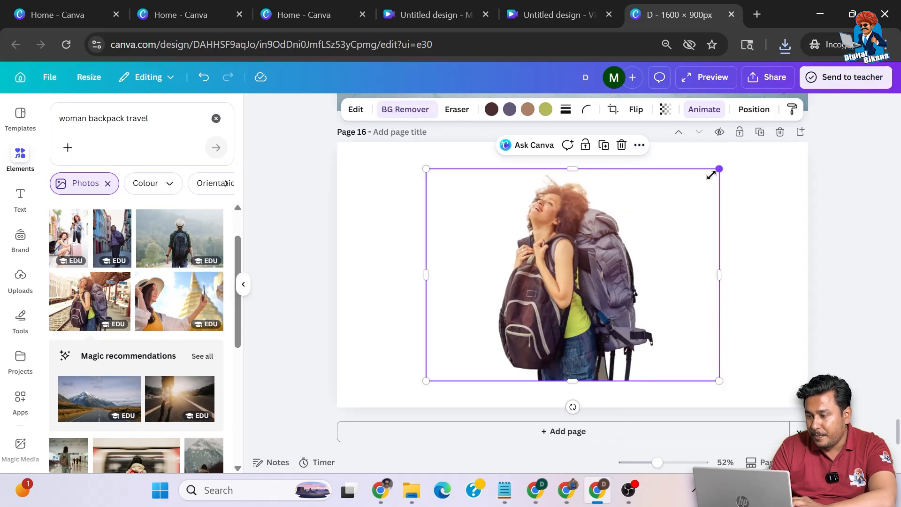
pyautogui.moveTo(670, 234); pyautogui.dragTo(673, 249)
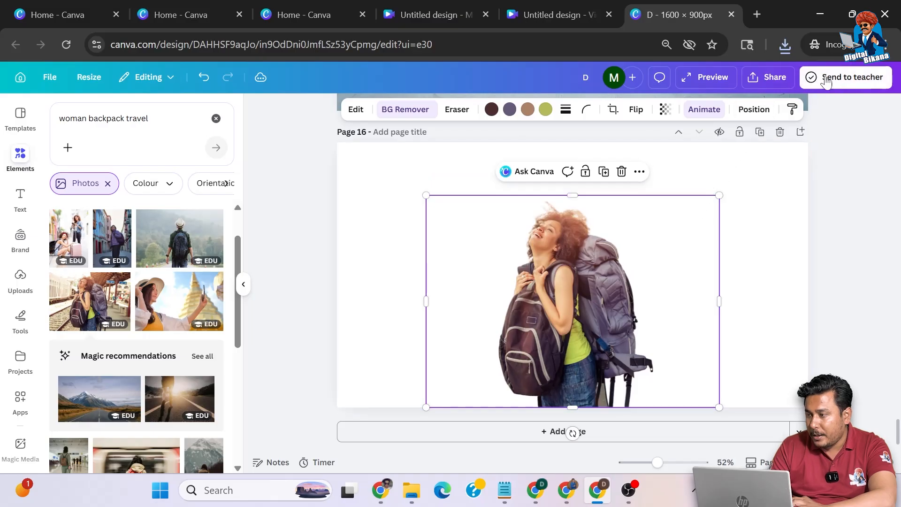
# - Download only the current page, page 16, as a PNG with a transparent background
pyautogui.click(774, 79)
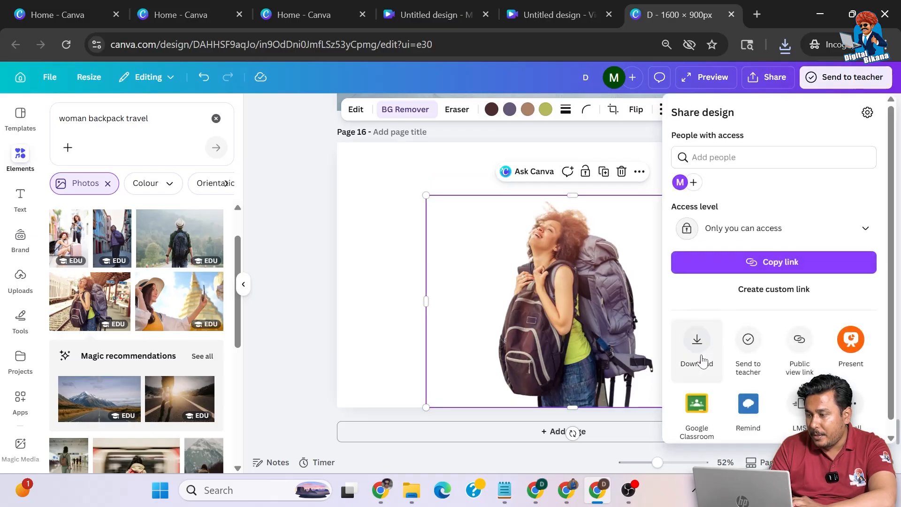
pyautogui.click(695, 341)
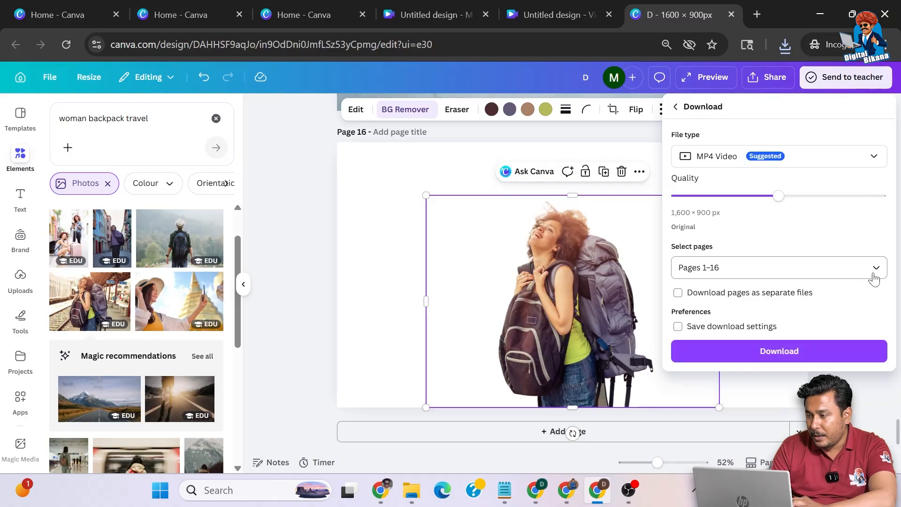
pyautogui.click(790, 162)
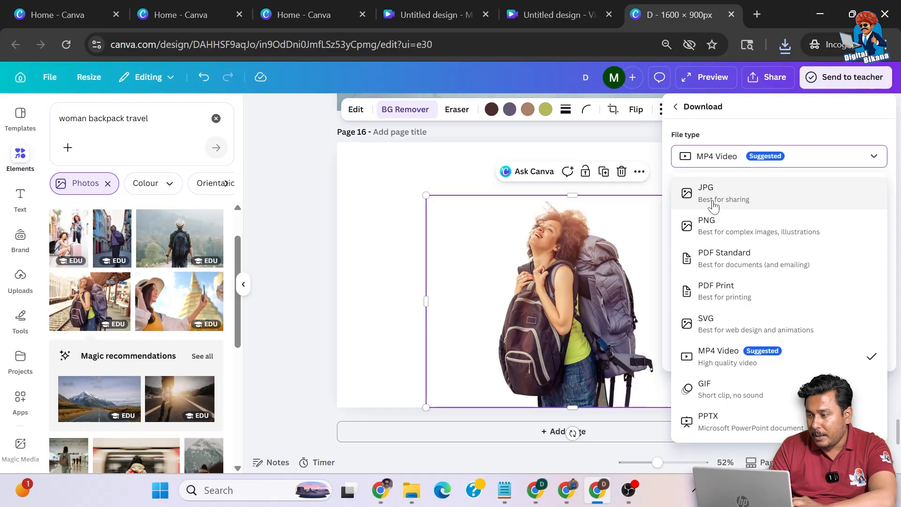
pyautogui.click(717, 220)
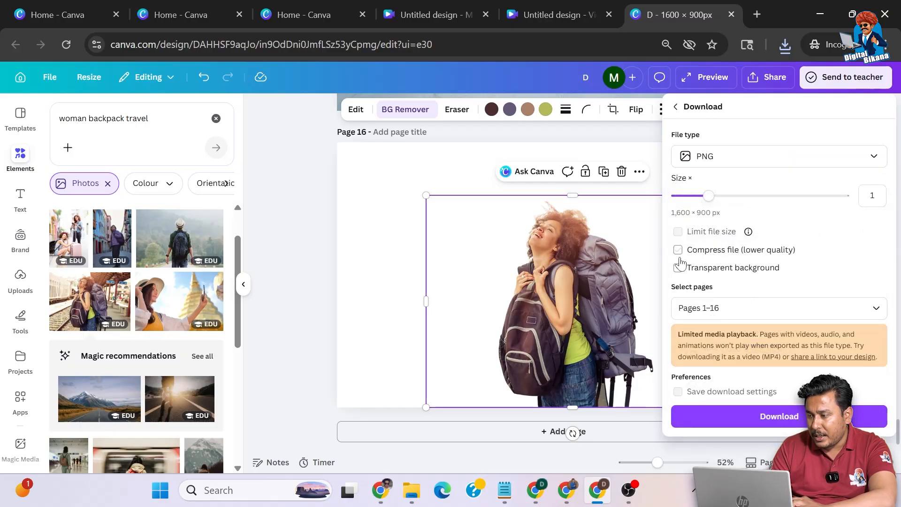
pyautogui.click(700, 308)
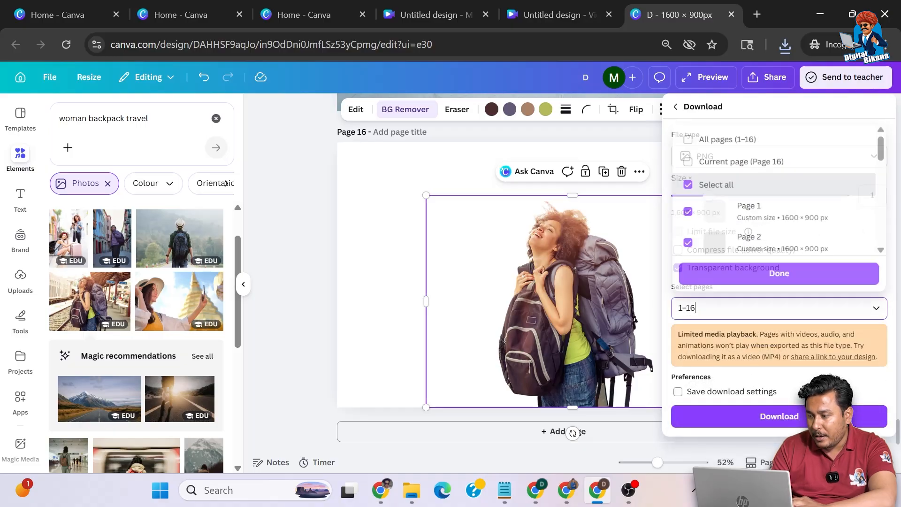
pyautogui.click(687, 159)
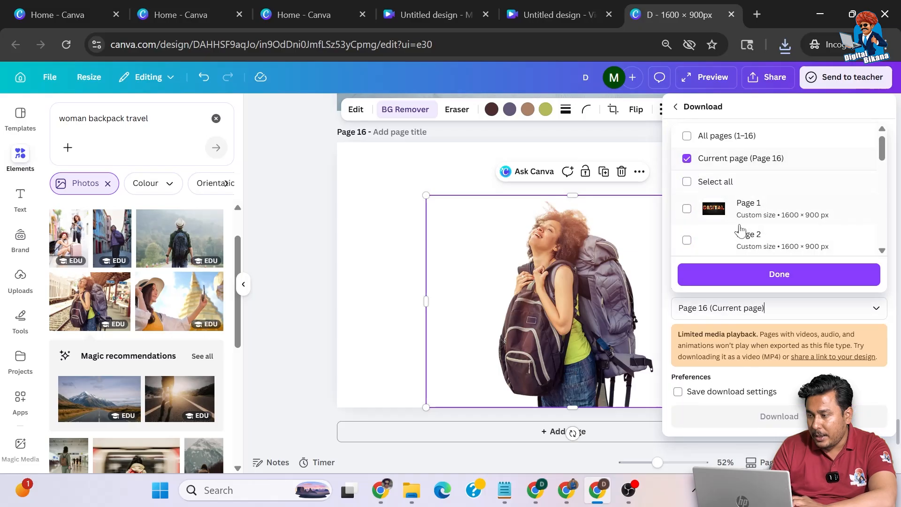
pyautogui.click(746, 273)
pyautogui.click(753, 419)
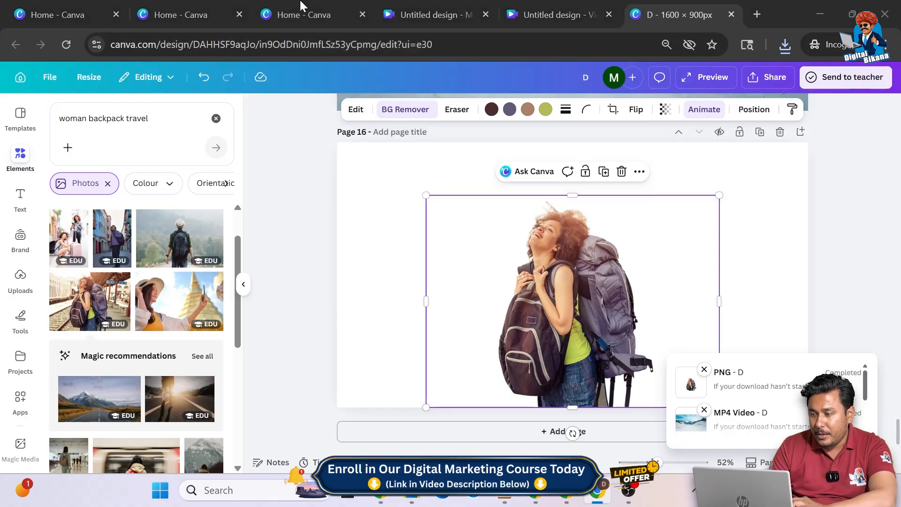
pyautogui.click(352, 311)
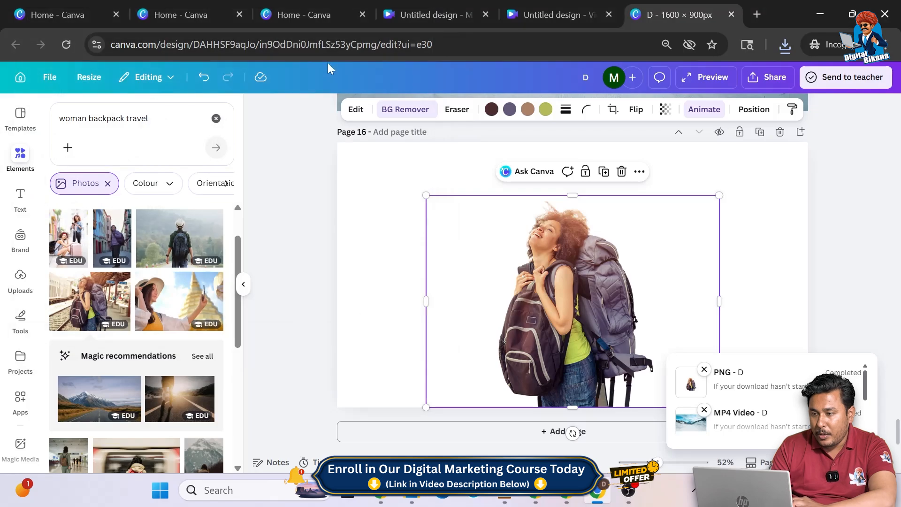
# - Create a new blank Landscape Video design at 1920 × 1080 px from the Canva home page
pyautogui.click(315, 25)
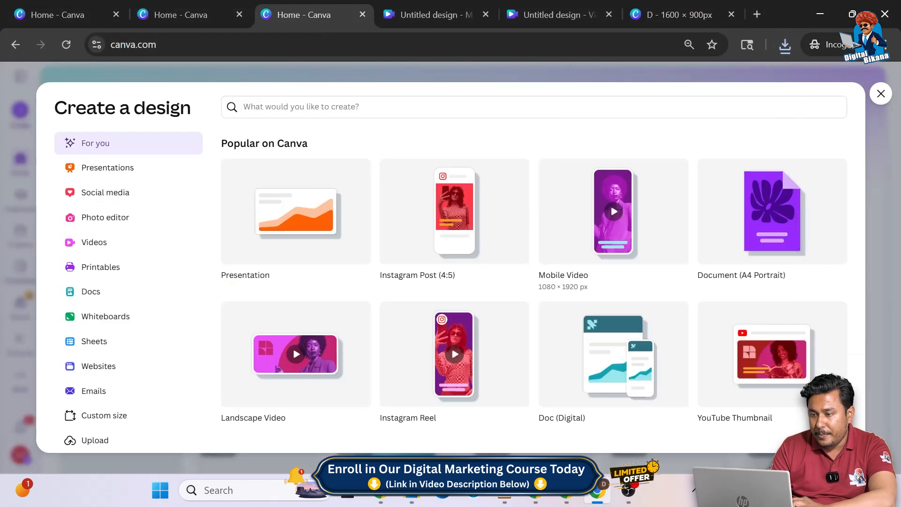
pyautogui.click(889, 98)
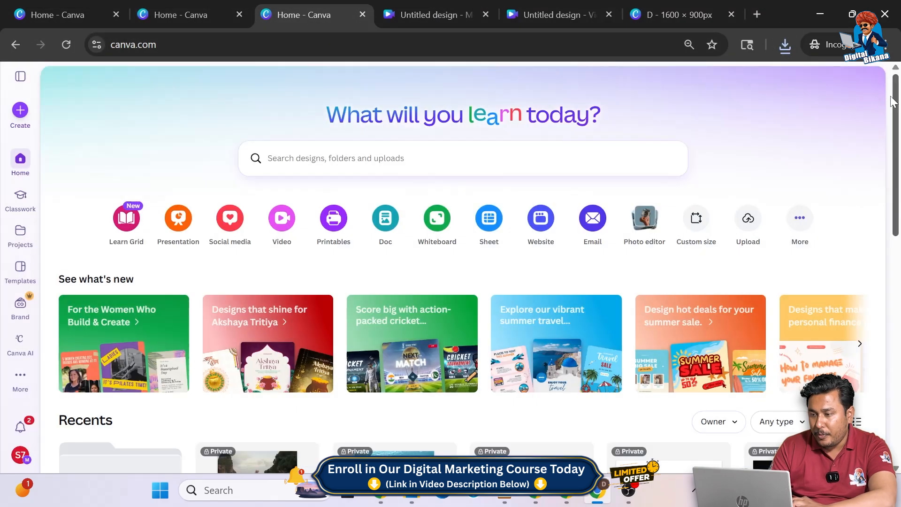
pyautogui.click(282, 220)
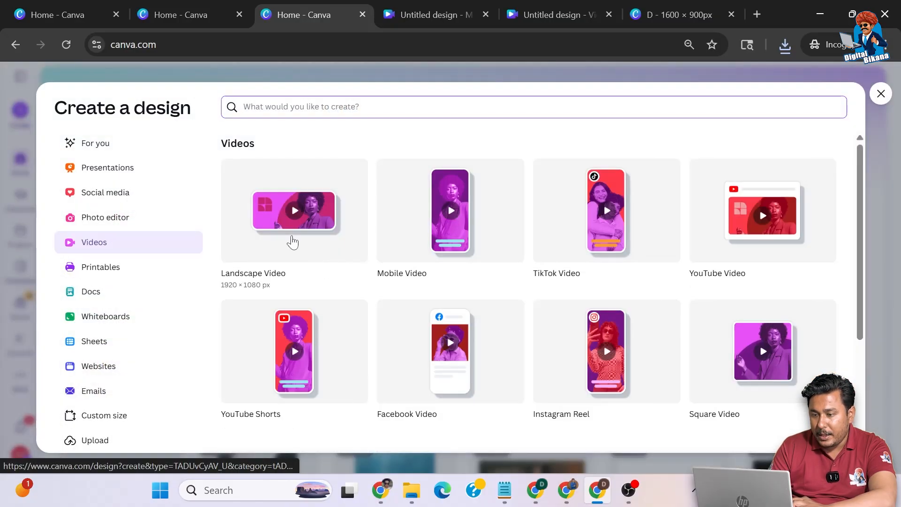
pyautogui.click(292, 242)
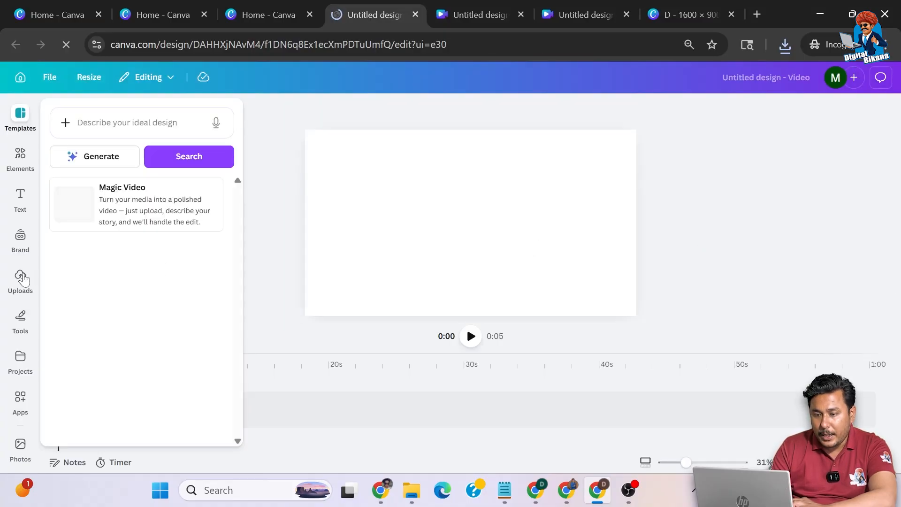
# - Upload the mountain video "D" and the backpacker image "D (6)" from the Downloads folder
pyautogui.click(21, 279)
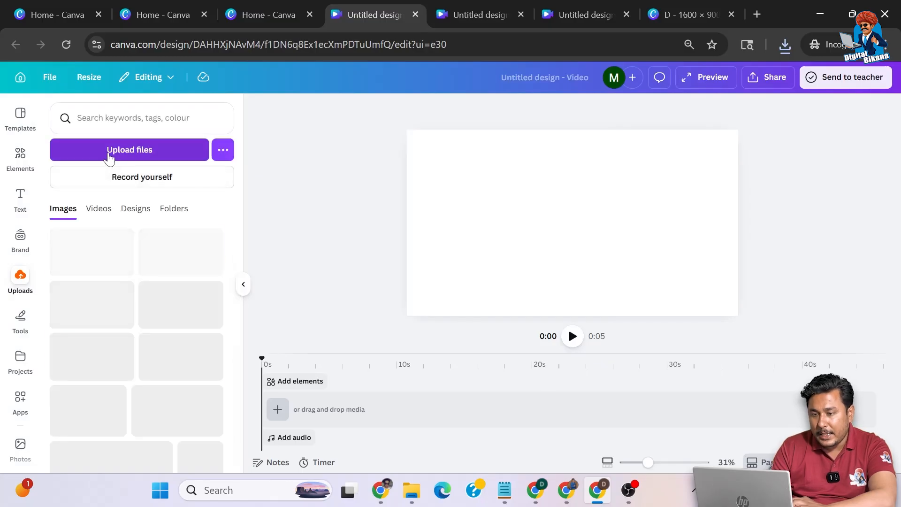
pyautogui.click(108, 156)
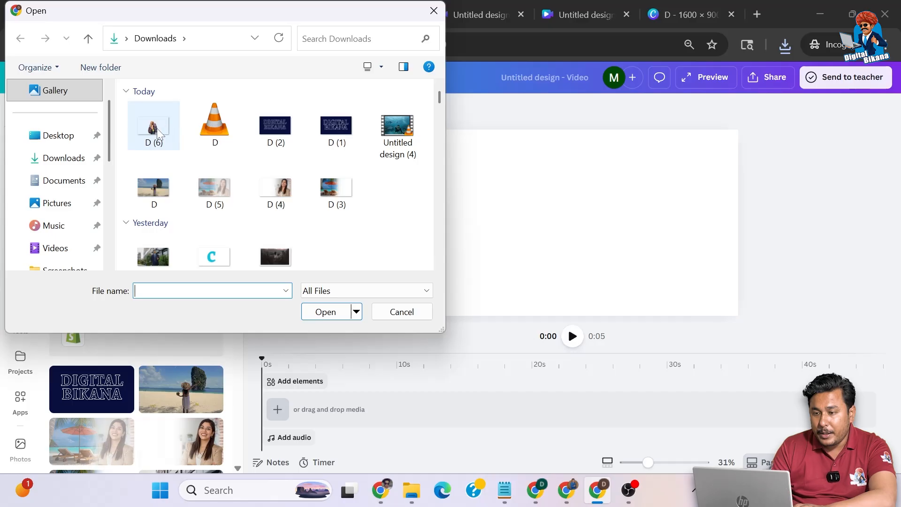
pyautogui.click(158, 133)
pyautogui.keyDown('ctrl'); pyautogui.click(220, 127); pyautogui.keyUp('ctrl')
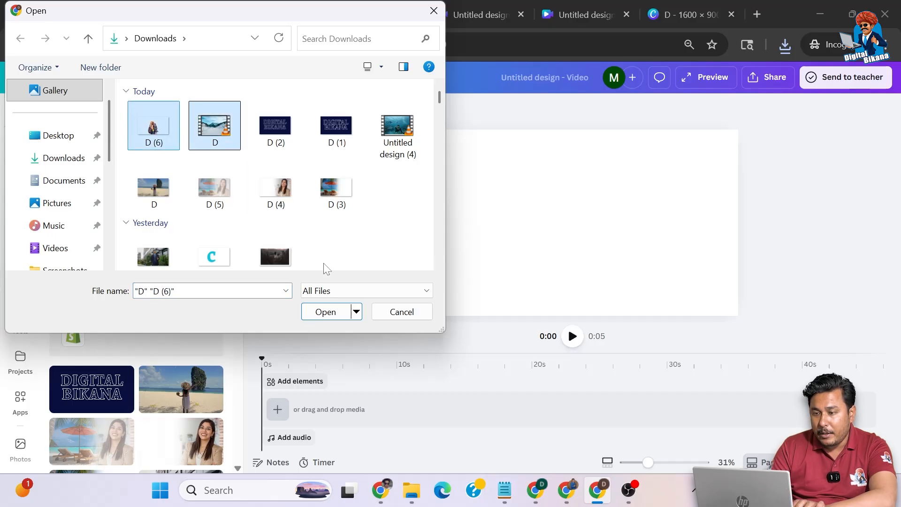
pyautogui.click(328, 312)
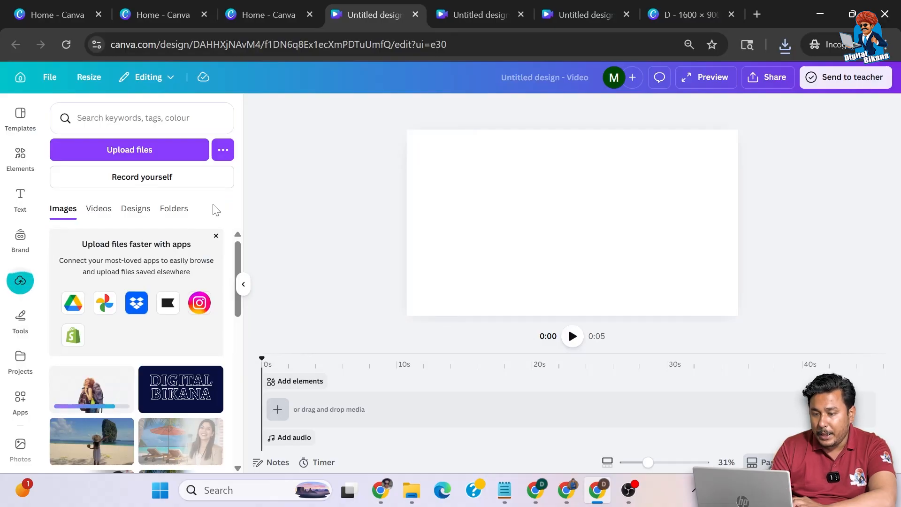
# - Place the uploaded 5-second mountain video on the canvas and set it as the background
pyautogui.click(100, 209)
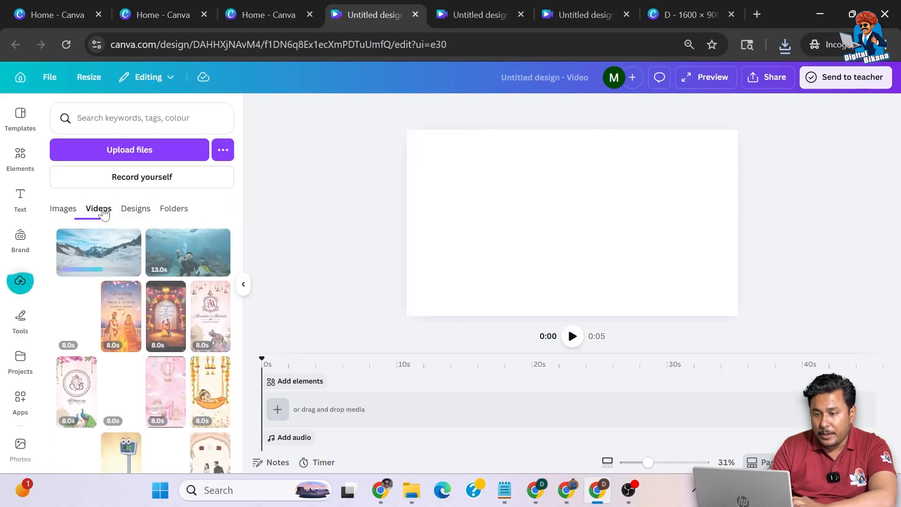
pyautogui.moveTo(97, 244); pyautogui.dragTo(490, 188)
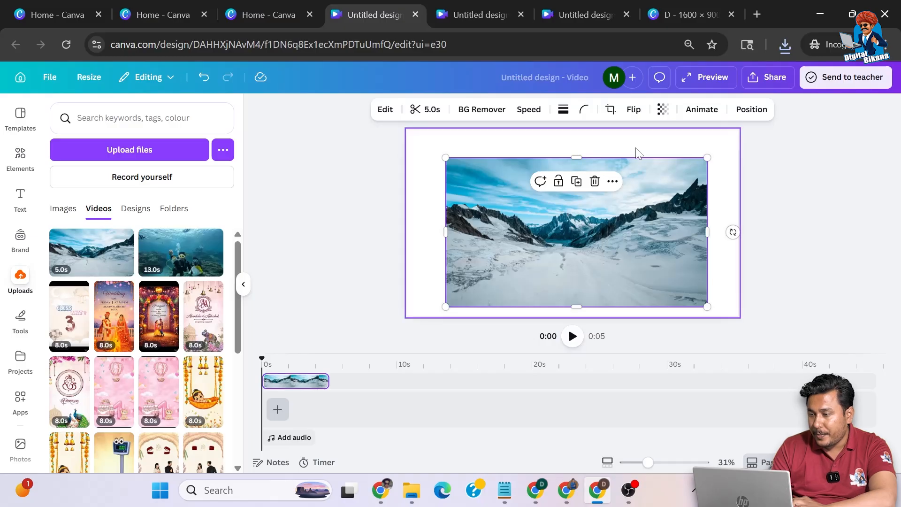
pyautogui.click(613, 181)
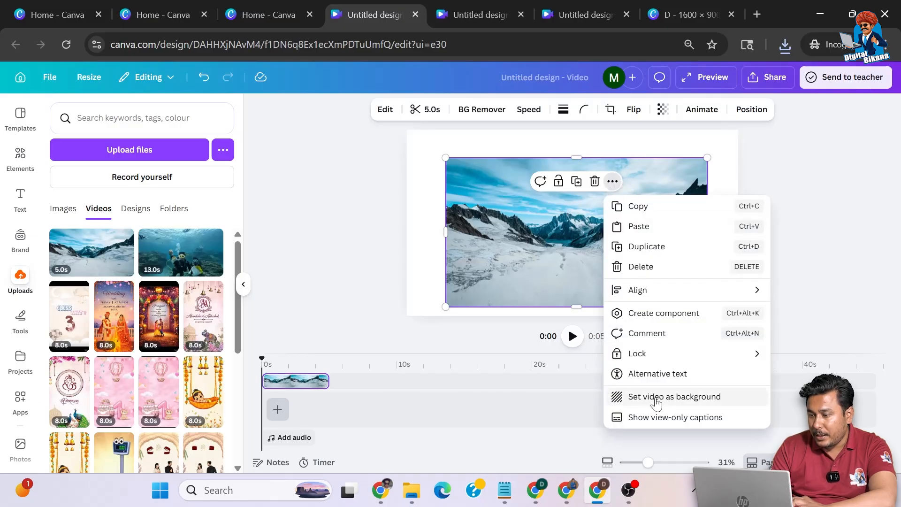
pyautogui.click(656, 397)
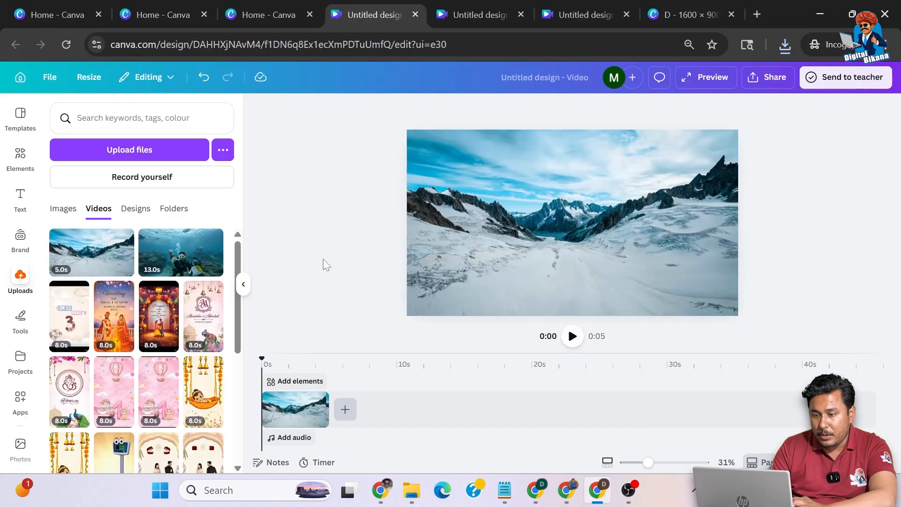
# - Add the uploaded backpacker cutout over the mountain video, enlarge it to about full canvas height and shift it to the scene's right side
pyautogui.click(76, 213)
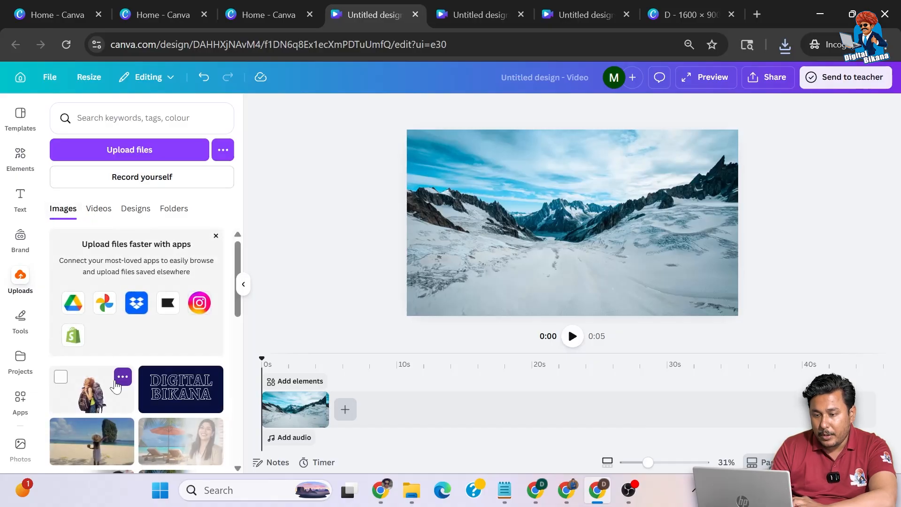
pyautogui.moveTo(103, 397); pyautogui.dragTo(541, 193)
pyautogui.moveTo(486, 133); pyautogui.dragTo(429, 135)
pyautogui.moveTo(723, 291); pyautogui.dragTo(754, 318)
pyautogui.moveTo(435, 308); pyautogui.dragTo(410, 328)
pyautogui.moveTo(555, 271); pyautogui.dragTo(610, 268)
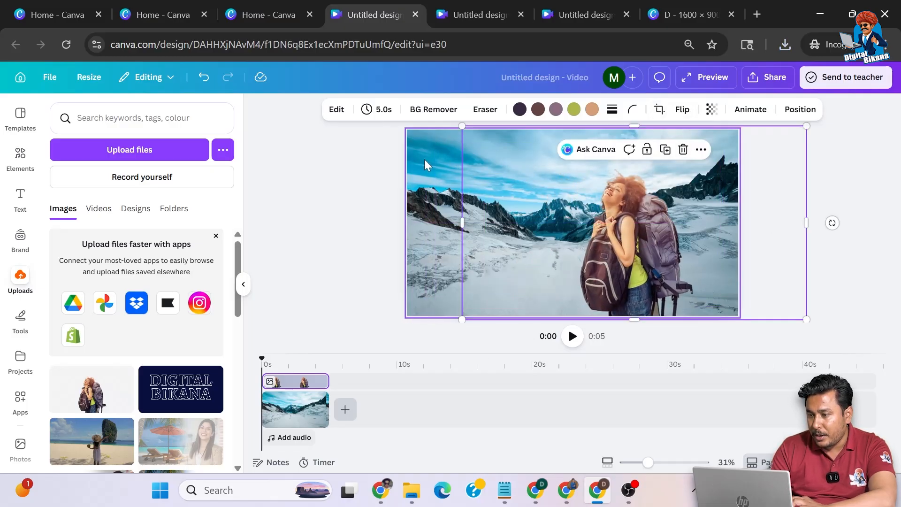
pyautogui.click(390, 162)
# - Animate the backpacker cutout with Photo Zoom, scaling In on both enter and exit
pyautogui.click(652, 203)
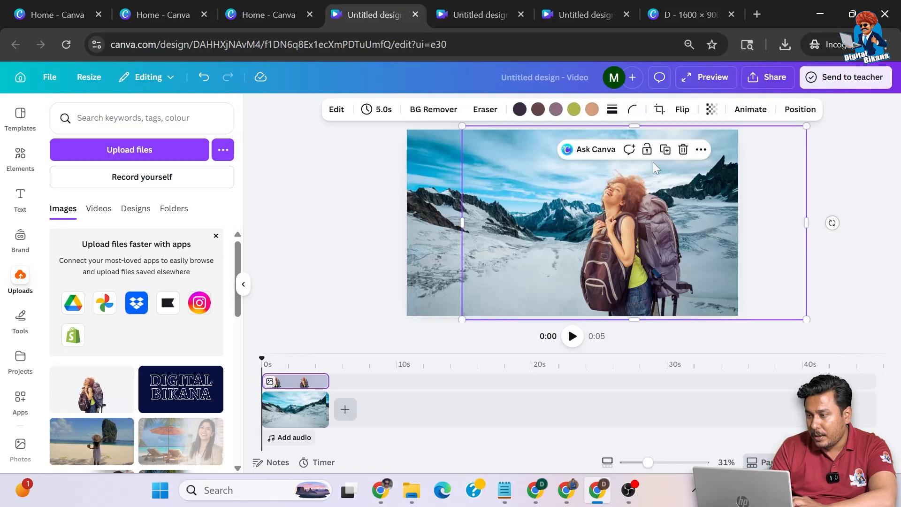
pyautogui.click(748, 111)
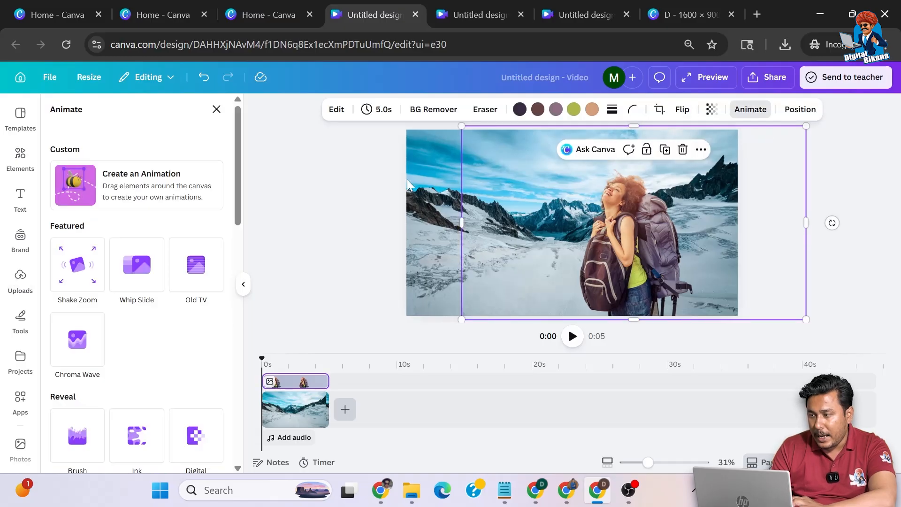
pyautogui.scroll(-15, 150, 372)
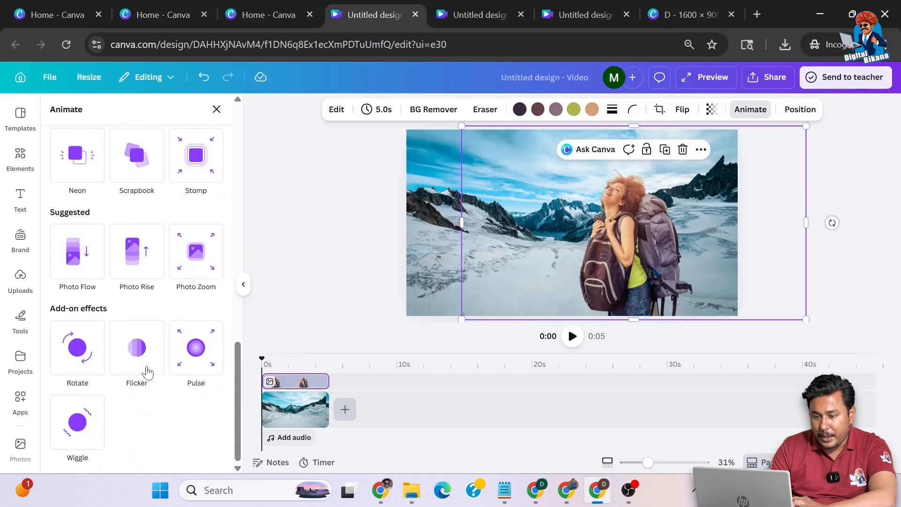
pyautogui.scroll(2, 147, 372)
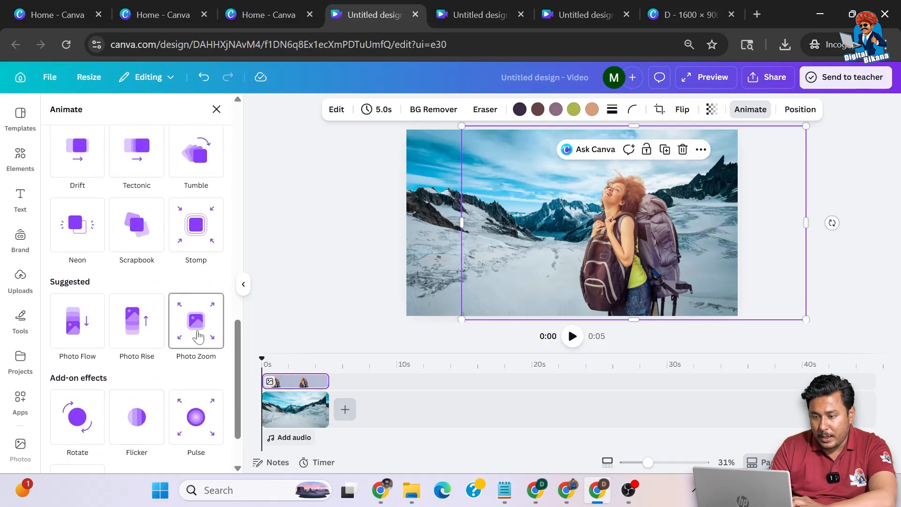
pyautogui.click(198, 334)
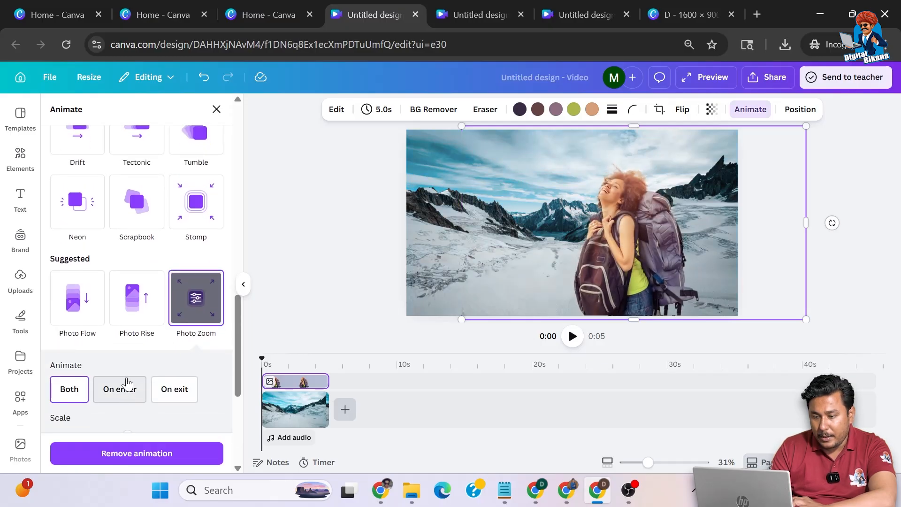
pyautogui.scroll(-2, 126, 390)
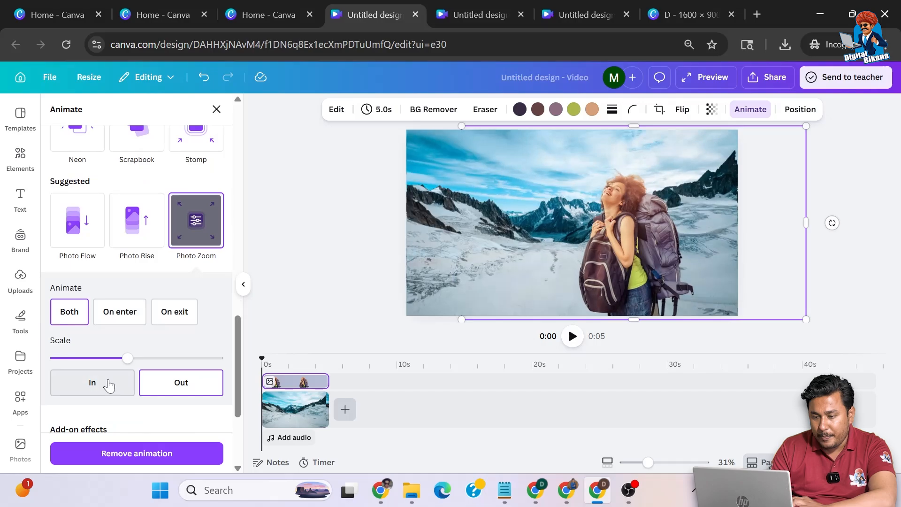
pyautogui.click(110, 385)
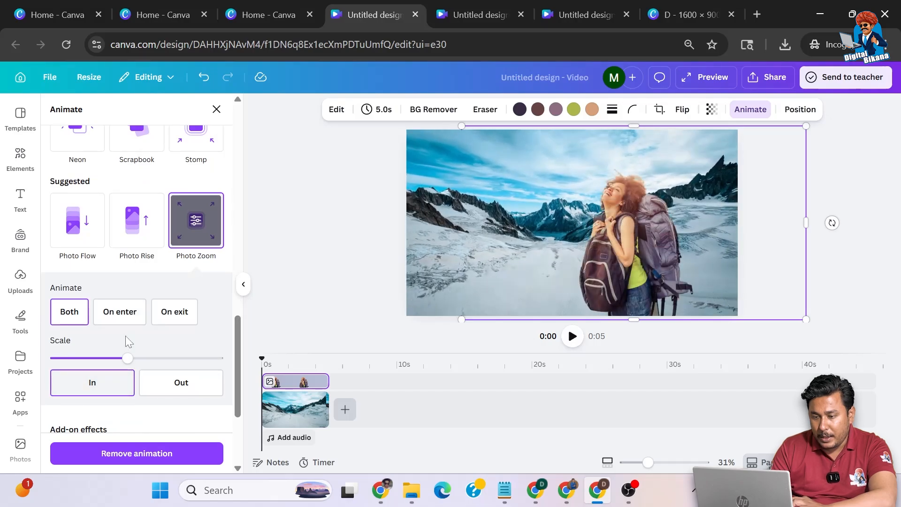
pyautogui.click(120, 313)
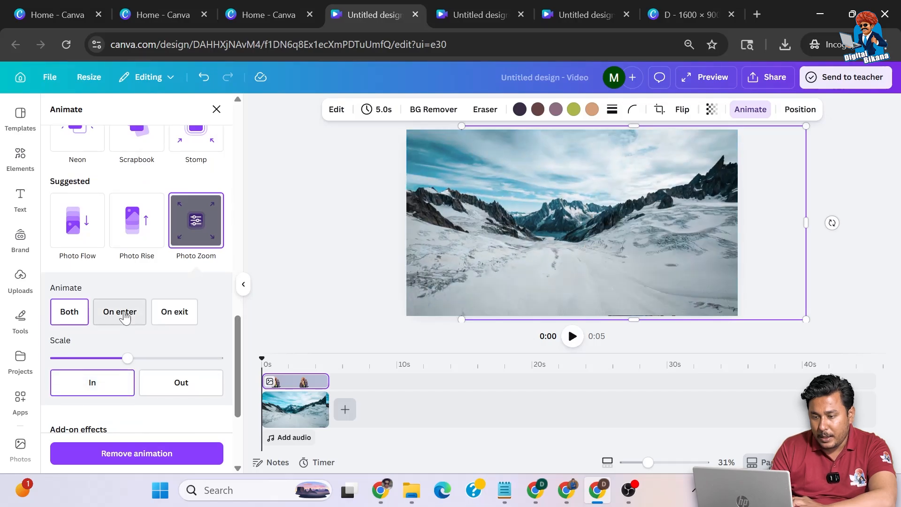
pyautogui.click(83, 319)
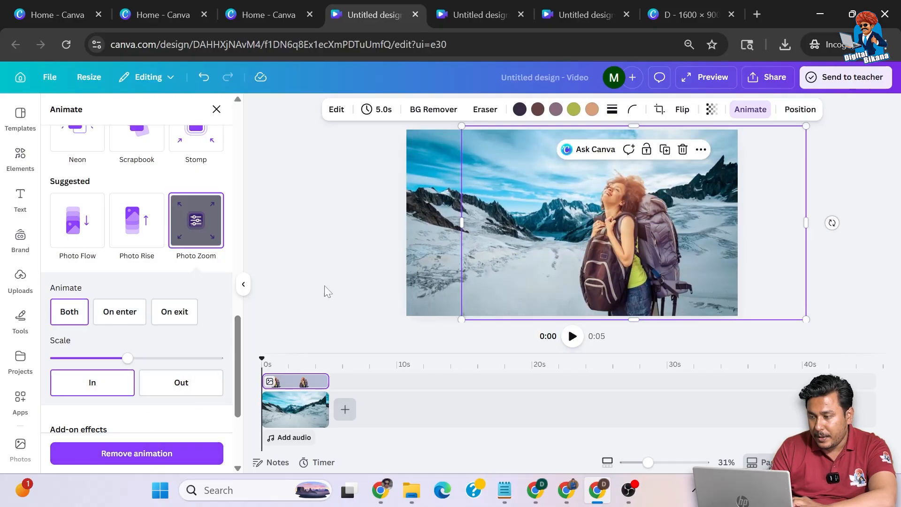
pyautogui.click(337, 265)
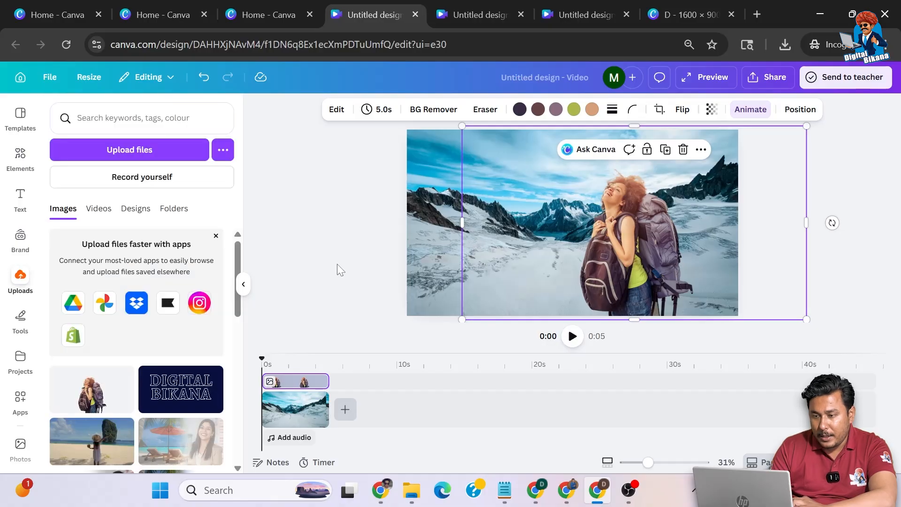
# - Search the elements for "snow overlay", limit the results to videos and browse to the 6-second falling-snow clips on black
pyautogui.click(21, 157)
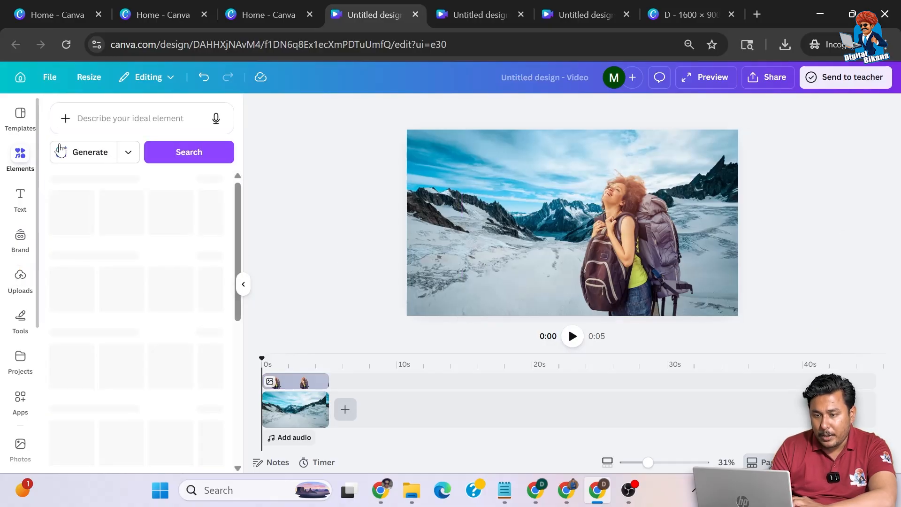
pyautogui.click(90, 121)
pyautogui.write('snow overaly')
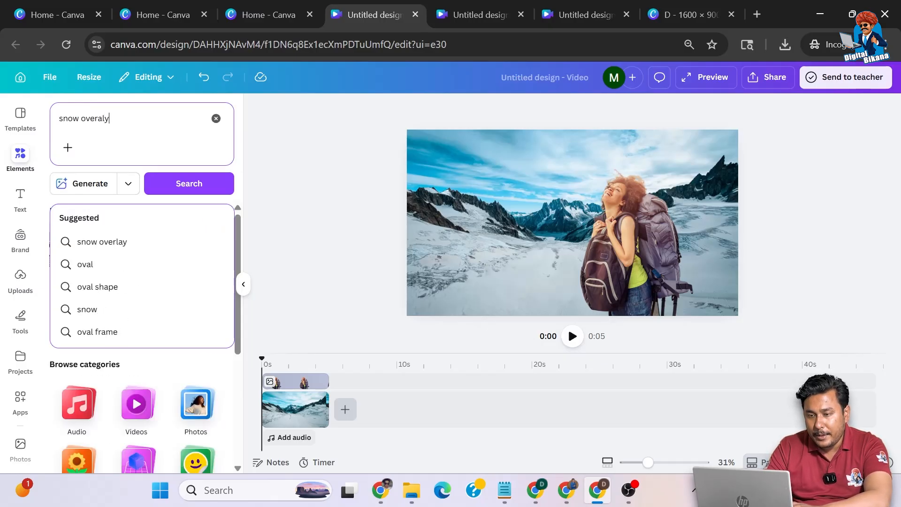
pyautogui.press('Return')
pyautogui.press('BackSpace')
pyautogui.press('BackSpace')
pyautogui.press('BackSpace')
pyautogui.write('lay')
pyautogui.press('Return')
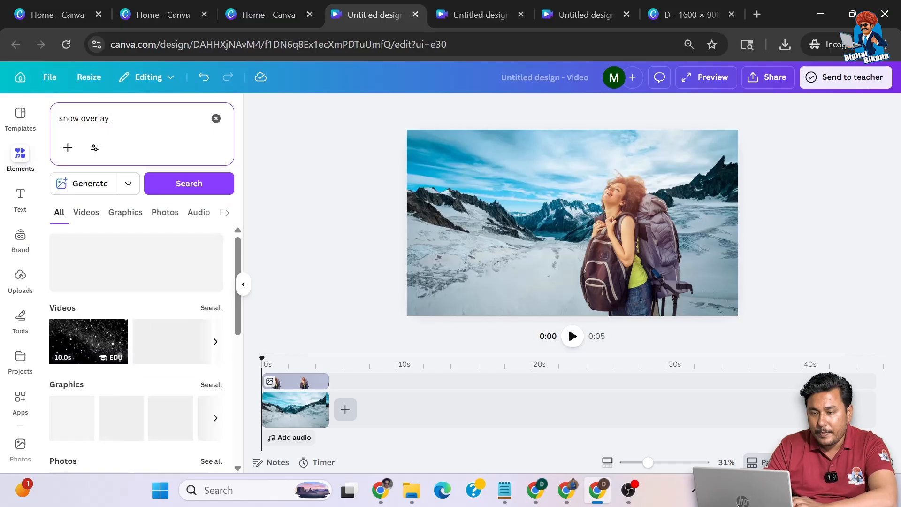
pyautogui.click(86, 213)
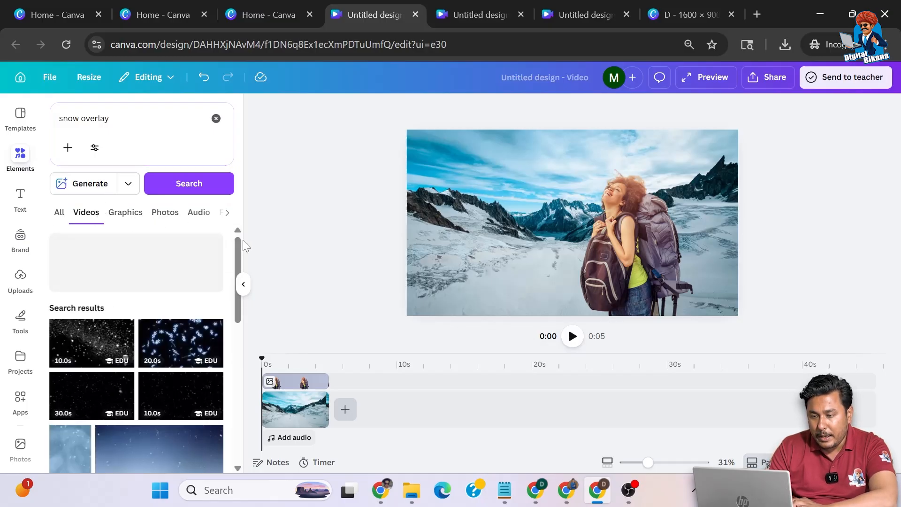
pyautogui.moveTo(235, 252); pyautogui.dragTo(236, 350)
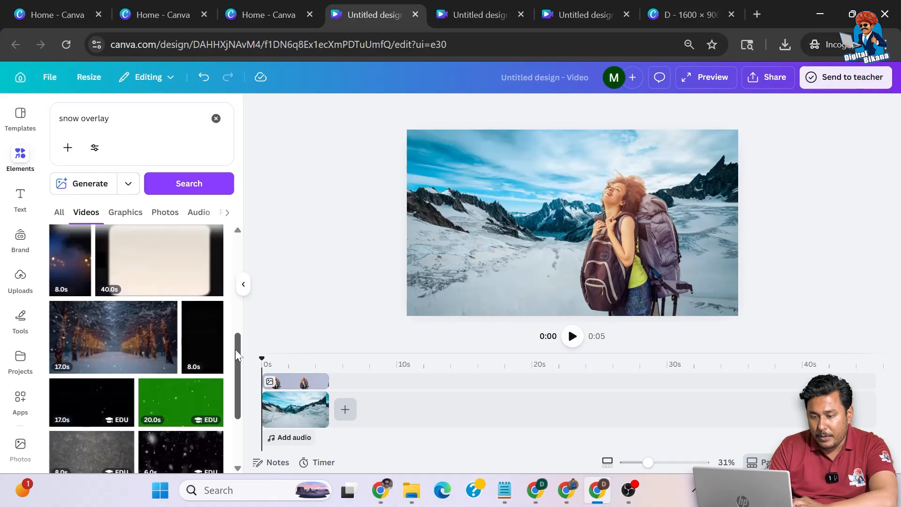
pyautogui.scroll(-2, 236, 349)
pyautogui.scroll(-2, 240, 398)
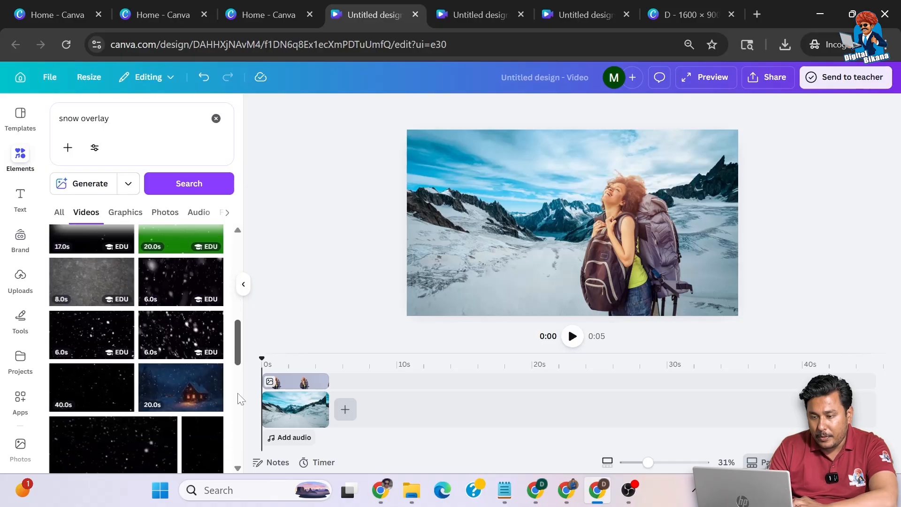
pyautogui.scroll(-1, 238, 403)
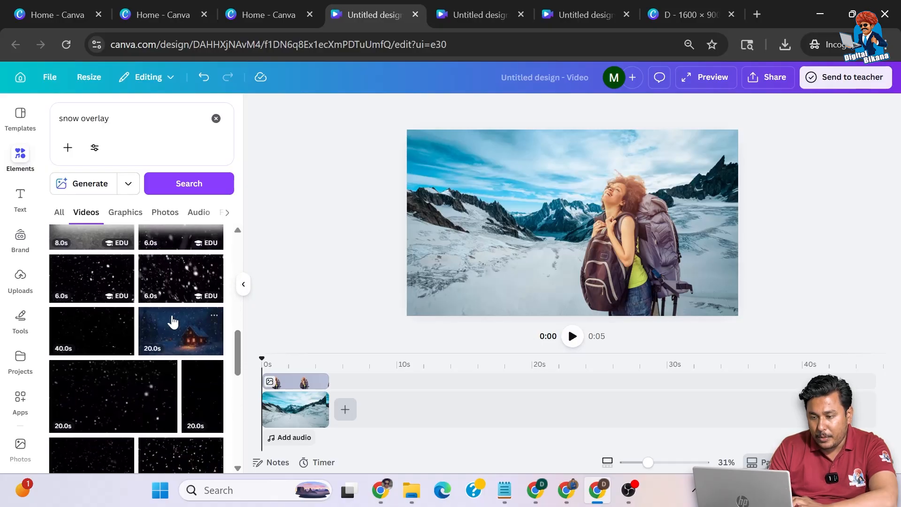
pyautogui.click(178, 291)
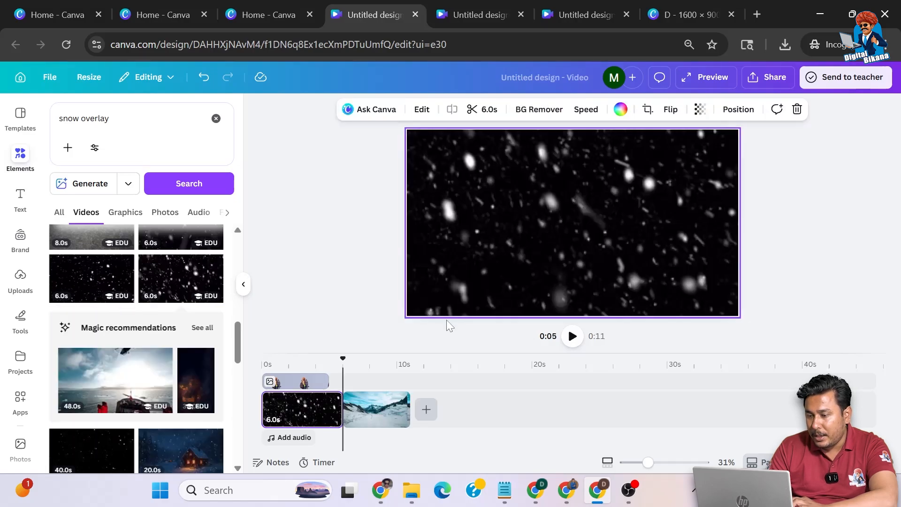
pyautogui.hotkey('ctrl', 'z')
pyautogui.moveTo(194, 280); pyautogui.dragTo(456, 231)
pyautogui.hotkey('ctrl', 'z')
pyautogui.hotkey('ctrl', 'z')
# - Place the 6-second snow clip as a layer over the scene, start it at 0 s and trim it to 5.0 s
pyautogui.moveTo(164, 277); pyautogui.dragTo(485, 230)
pyautogui.moveTo(366, 381); pyautogui.dragTo(297, 378)
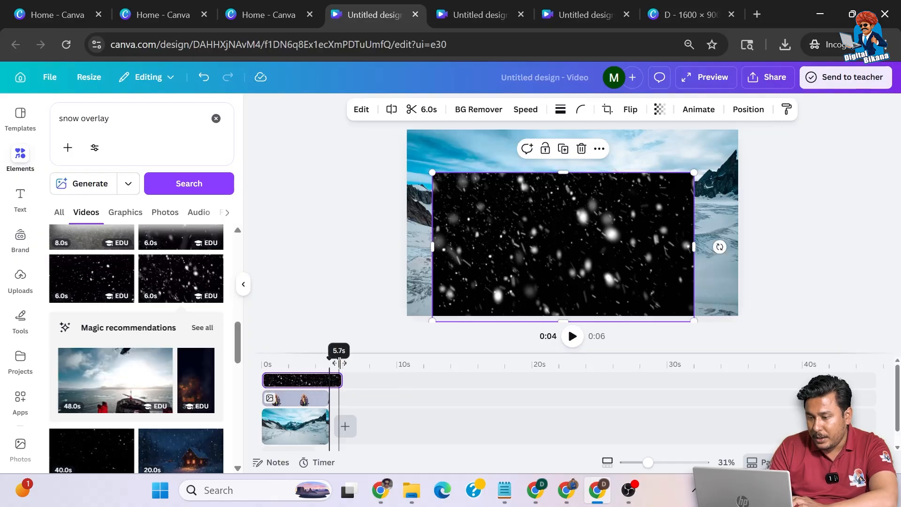
pyautogui.moveTo(335, 380); pyautogui.dragTo(329, 381)
# - Move the snow clip to the canvas's upper-left corner and enlarge it until it covers the whole scene
pyautogui.moveTo(576, 248); pyautogui.dragTo(554, 210)
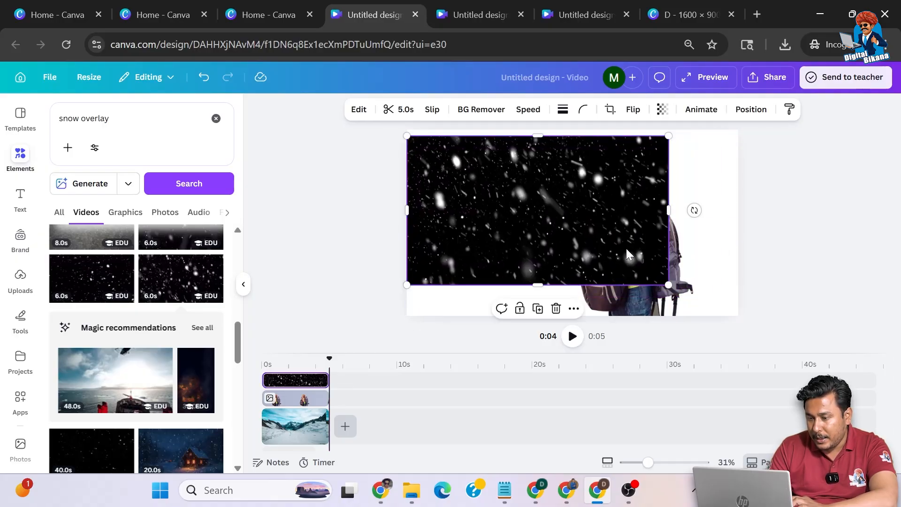
pyautogui.moveTo(669, 285); pyautogui.dragTo(742, 310)
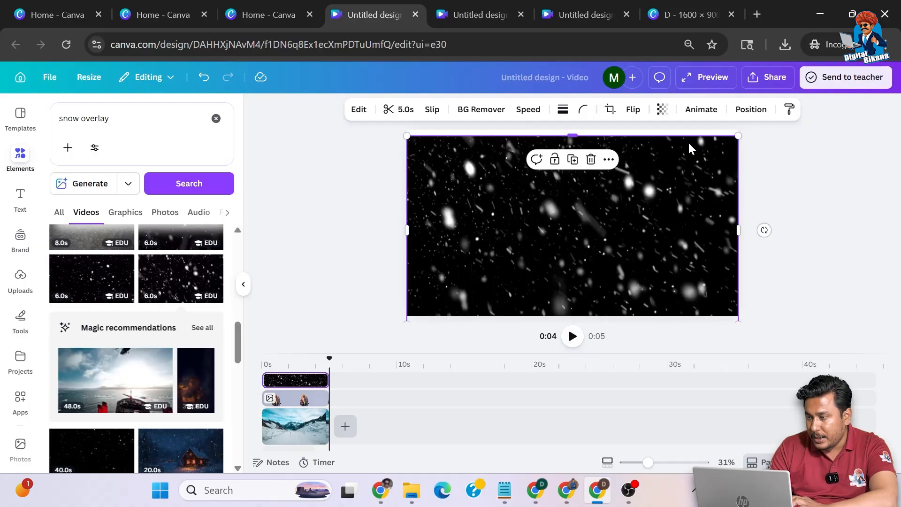
pyautogui.moveTo(738, 134); pyautogui.dragTo(749, 130)
# - Set the snow overlay's transparency to 40
pyautogui.click(663, 110)
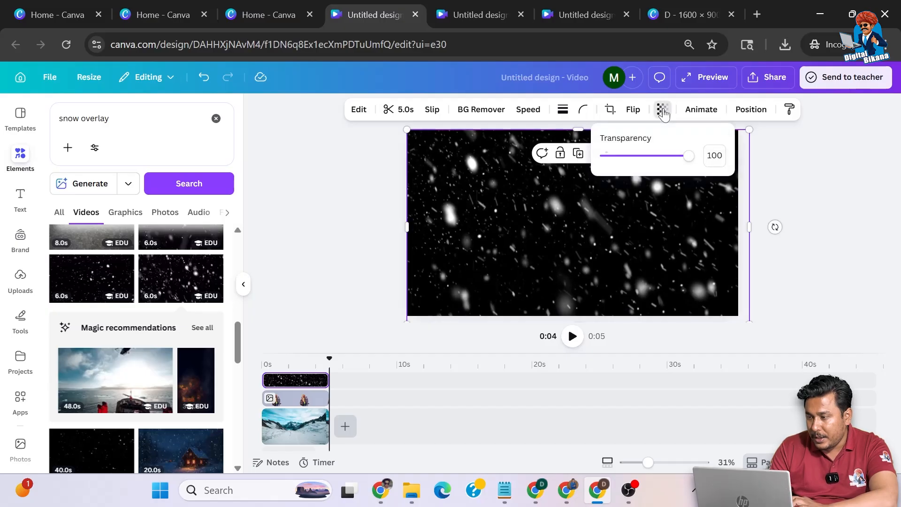
pyautogui.moveTo(686, 156); pyautogui.dragTo(640, 165)
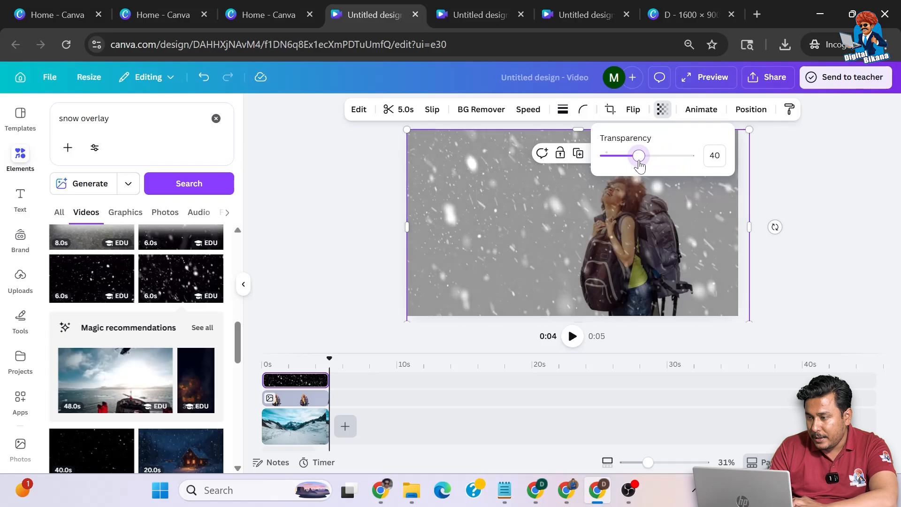
pyautogui.click(769, 268)
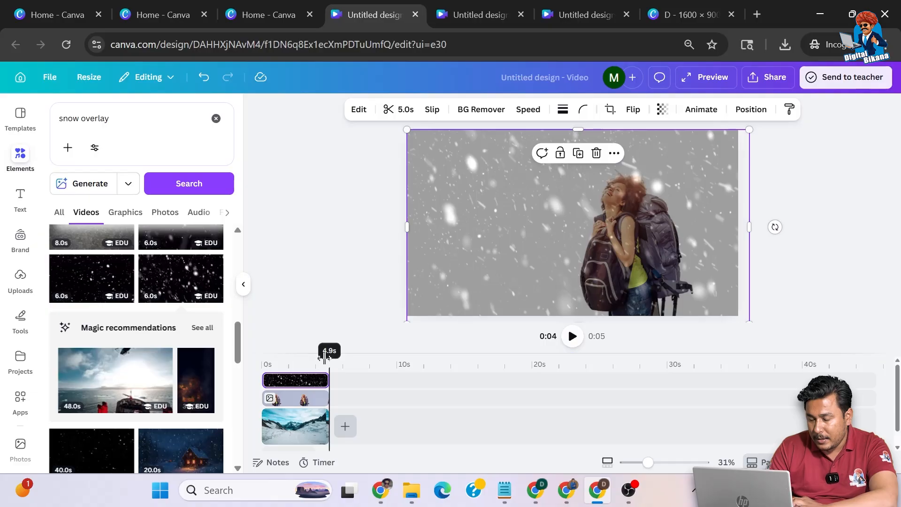
# - Play the video from the start to check the snow overlay over the backpacker and mountains, pausing partway through
pyautogui.moveTo(328, 355); pyautogui.dragTo(241, 357)
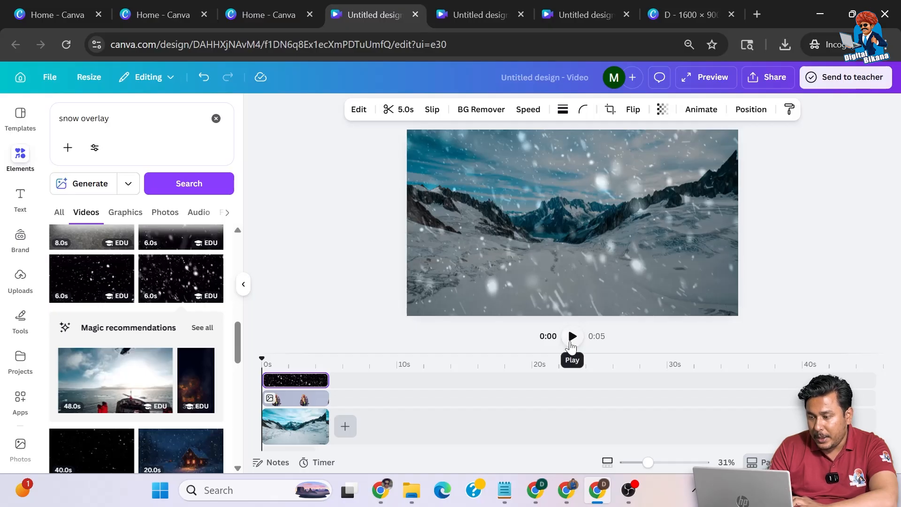
pyautogui.click(572, 337)
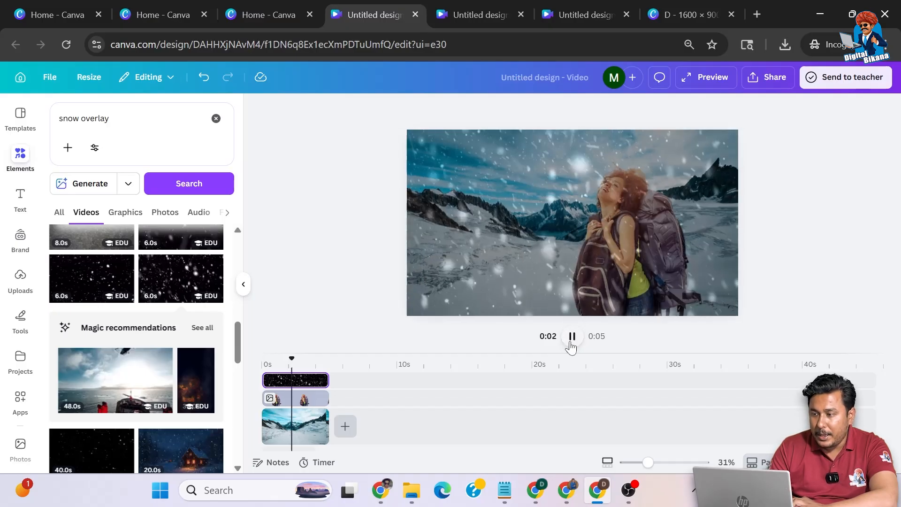
pyautogui.click(572, 336)
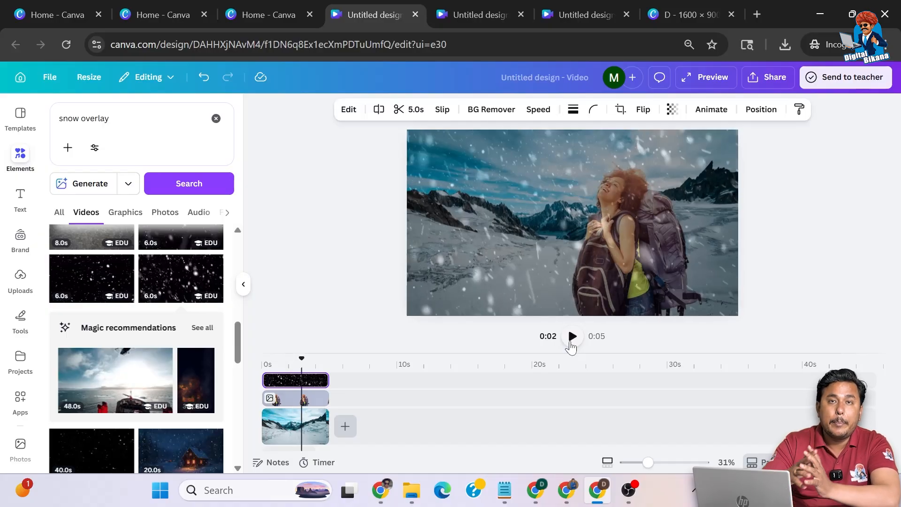